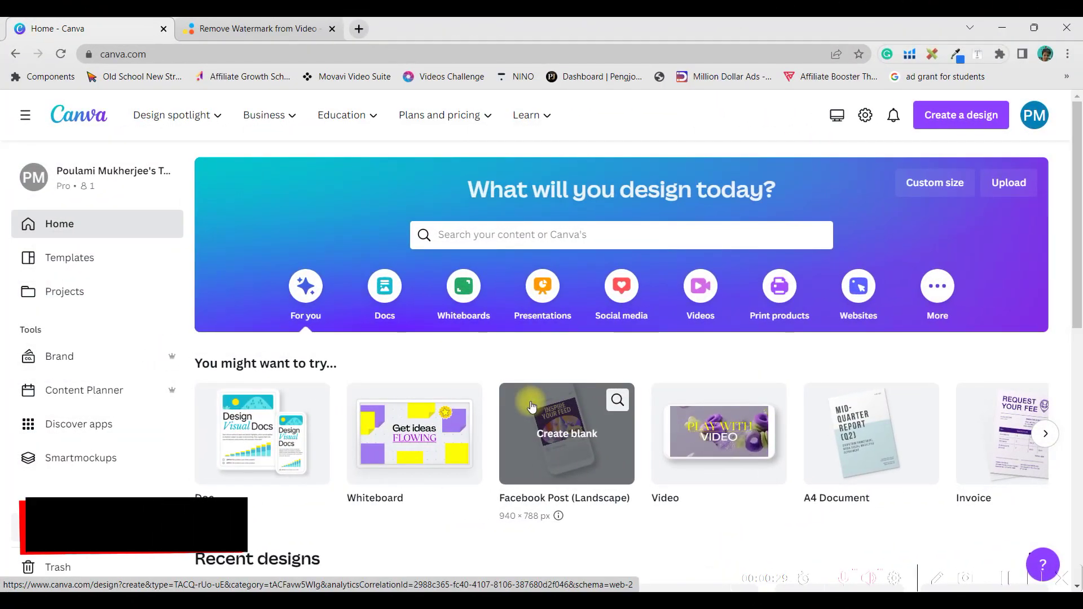
Step: Search the templates for "Youtube Video" and create a blank YouTube video design
mouse_move(520, 389)
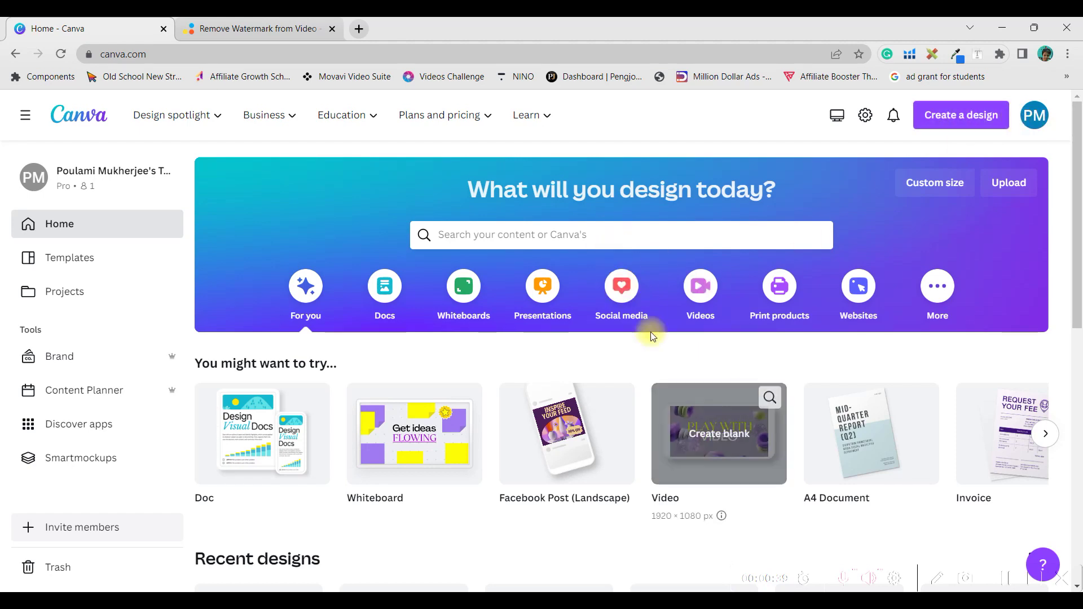
left_click(514, 240)
type("Youtube Video")
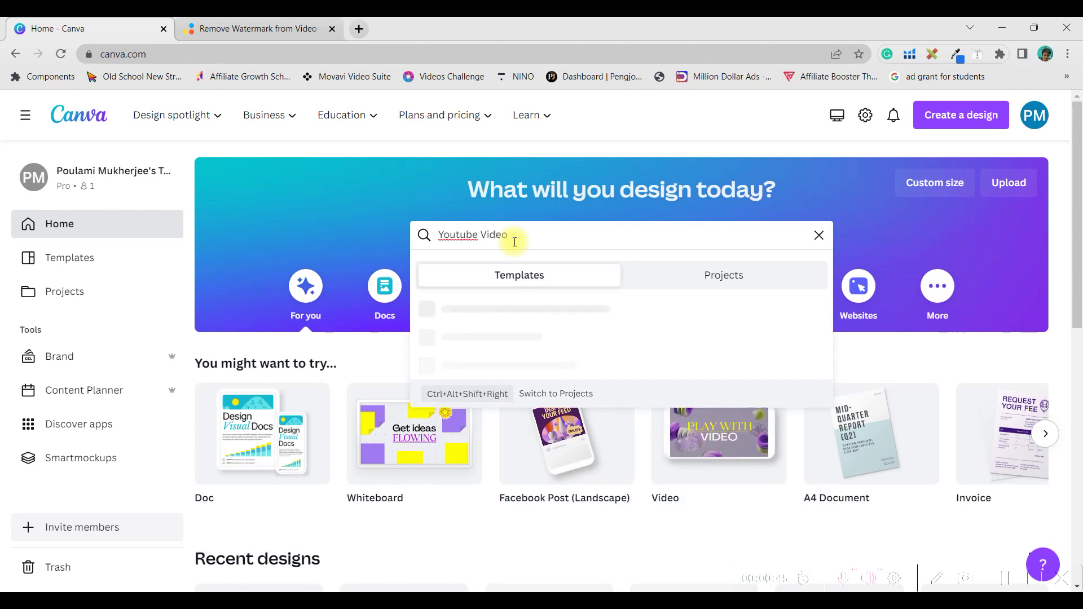
key("Return")
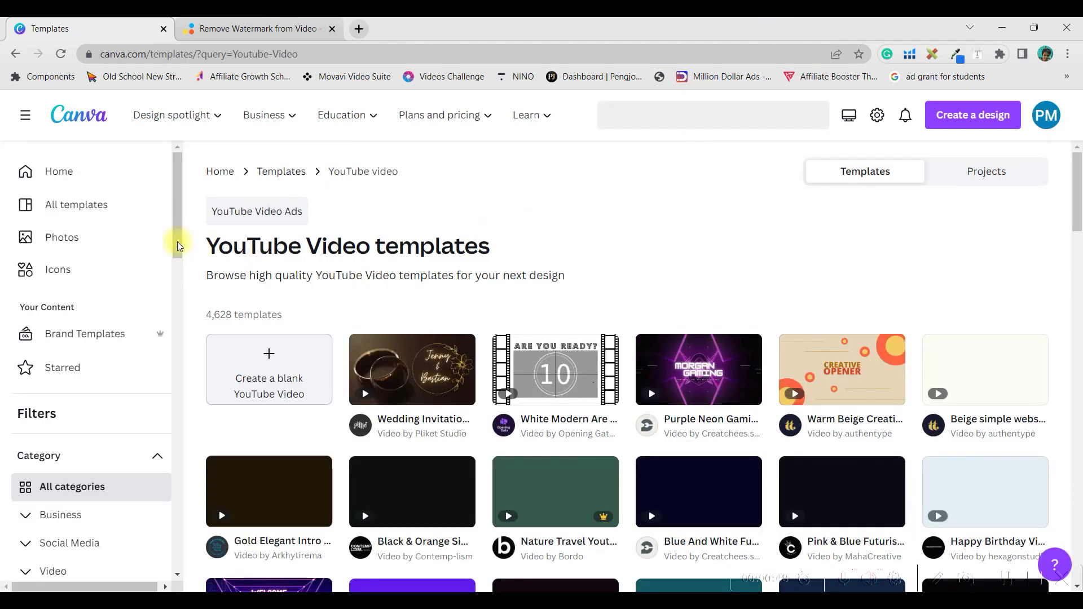
left_click(286, 382)
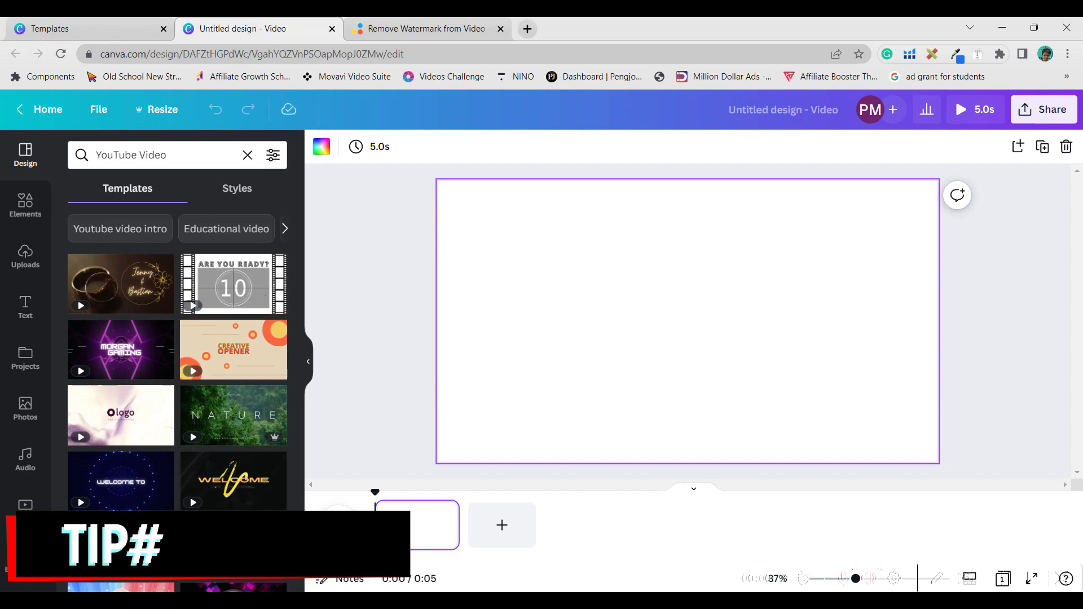
Step: Upload Untitled design.mp4 from the WATERMARK REMOVAL folder, place it on the page and set the video as the background
mouse_move(749, 601)
left_click(749, 539)
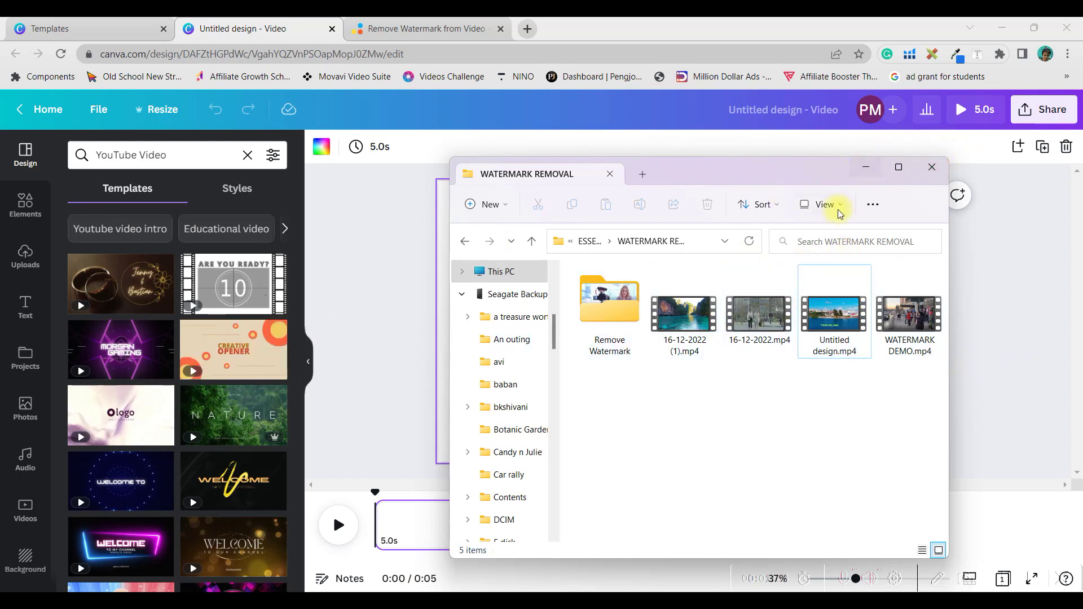
left_click_drag(753, 177, 919, 203)
left_click_drag(1015, 375, 575, 312)
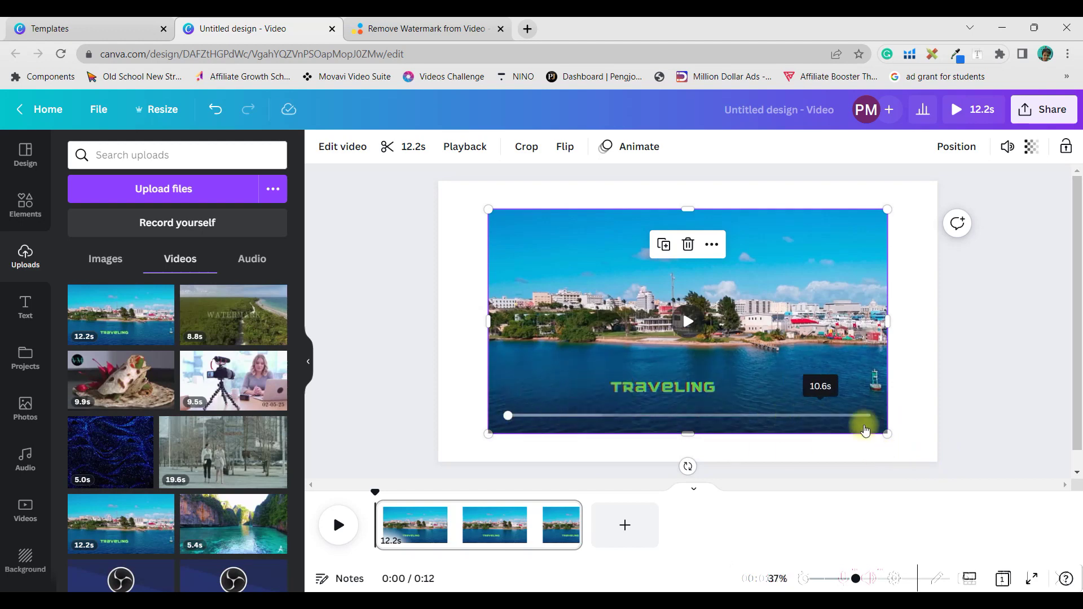
right_click(752, 325)
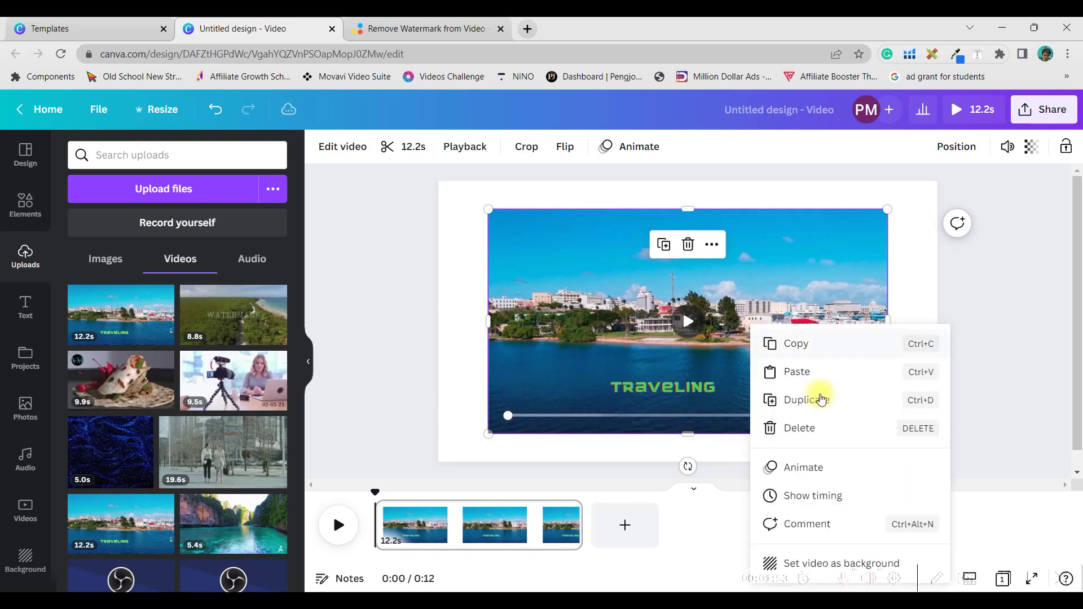
left_click(806, 563)
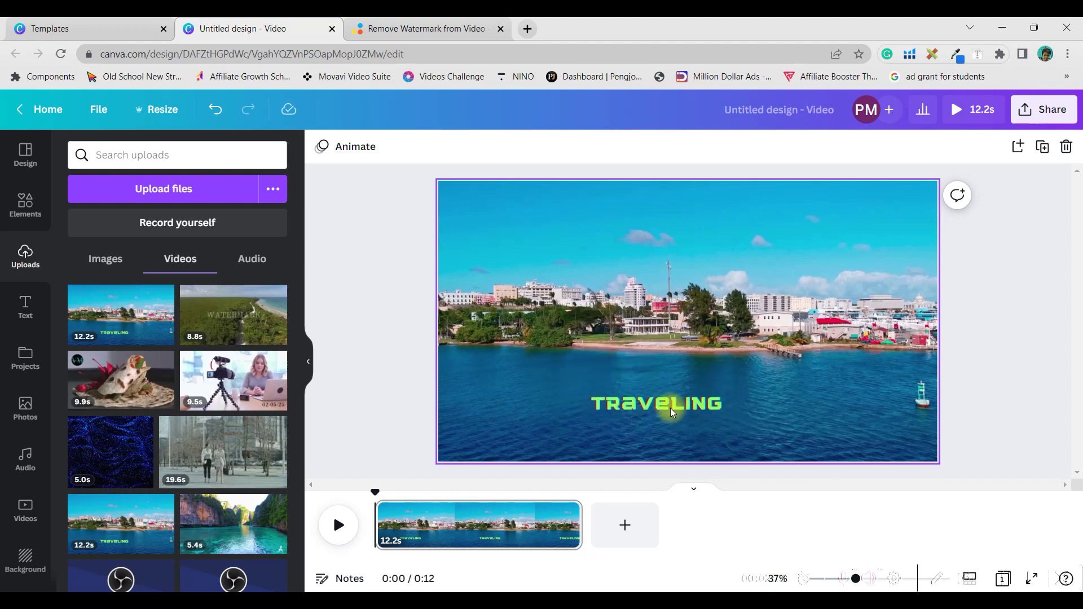
Step: Search the elements for "Circle fade" and list all matching graphics
left_click(28, 205)
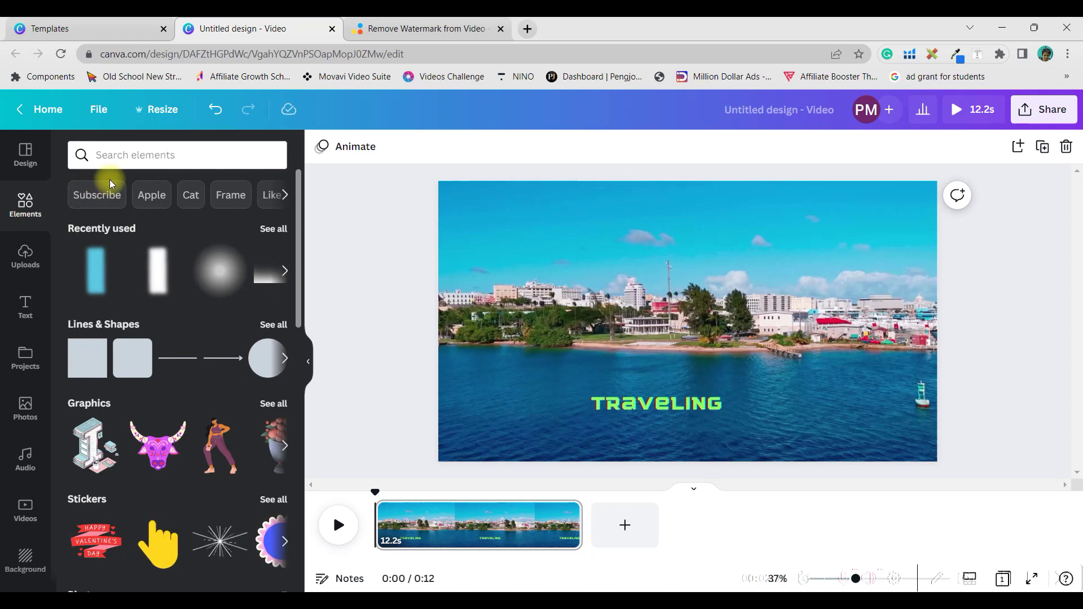
left_click(124, 154)
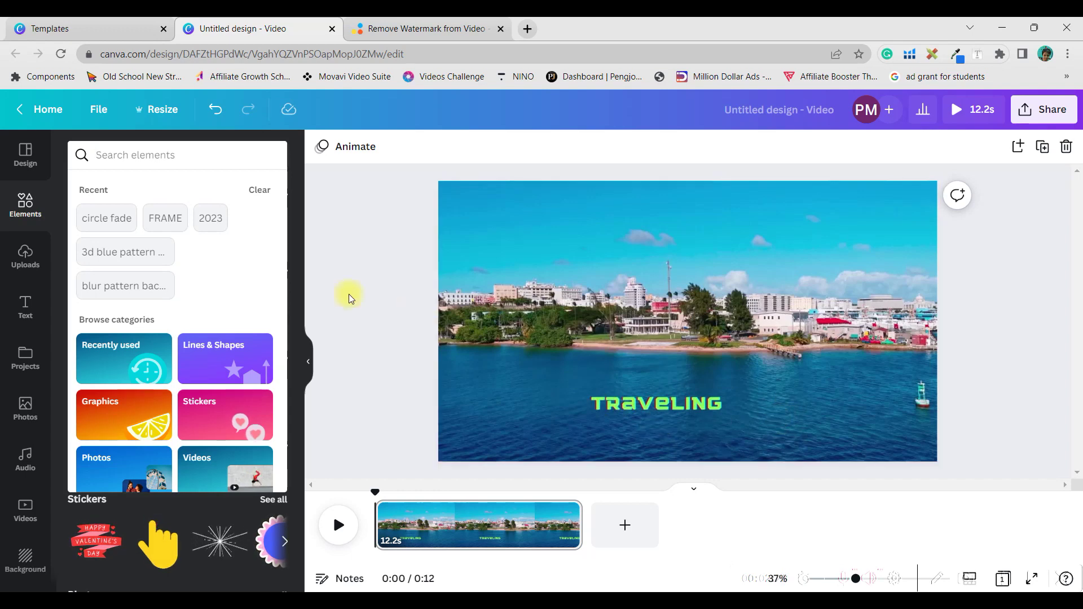
left_click(158, 159)
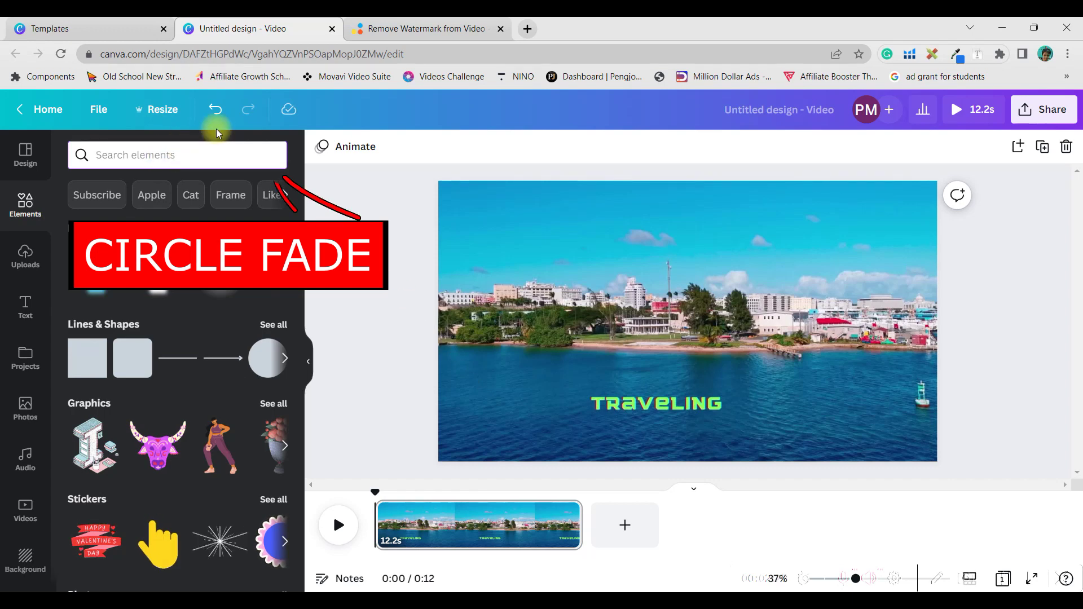
type("circle")
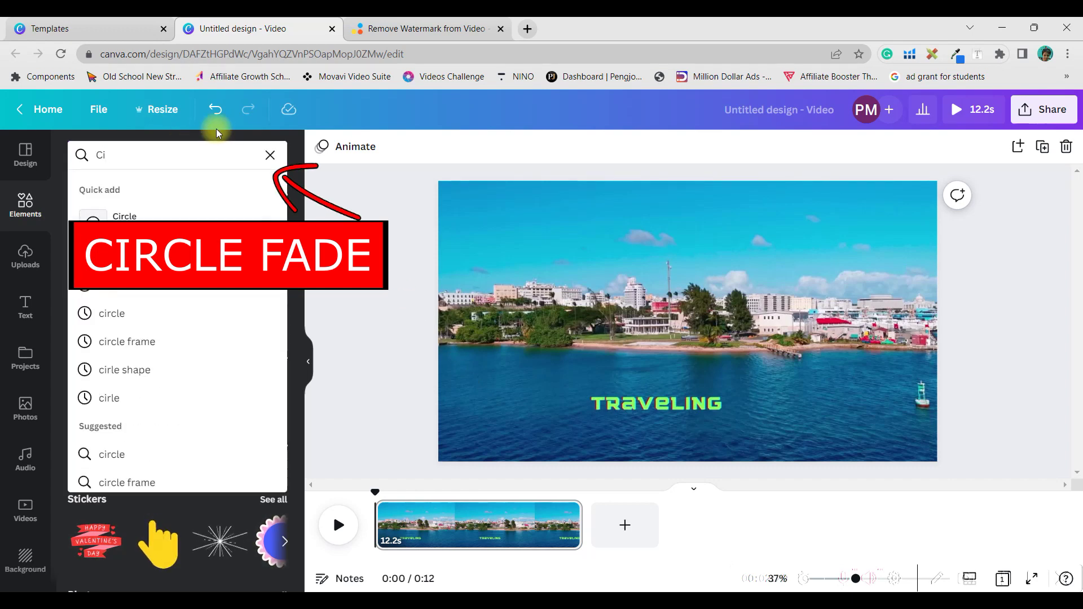
type(" fade")
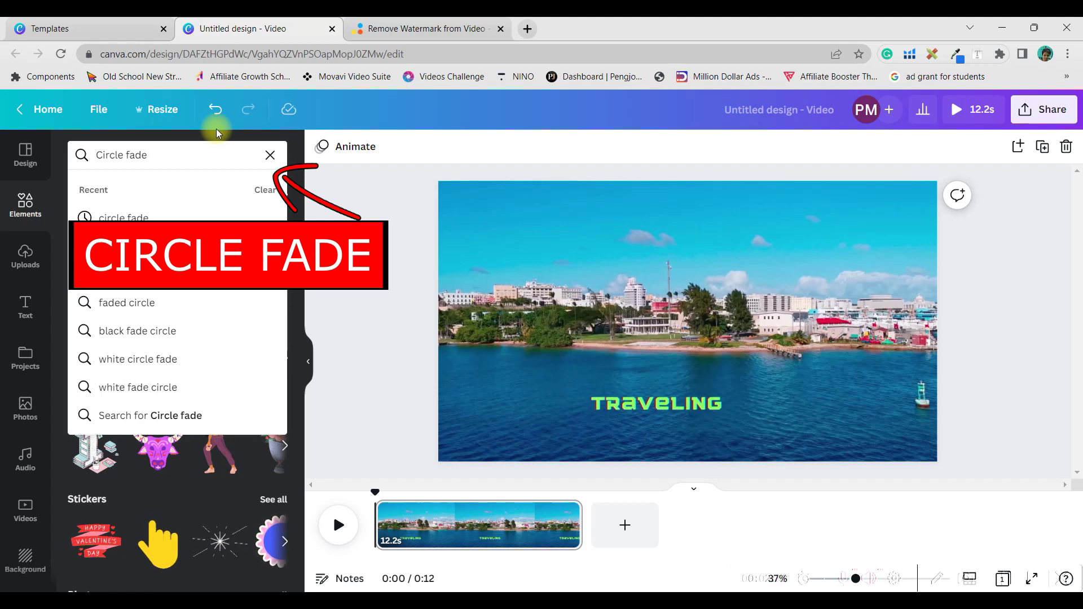
key("Return")
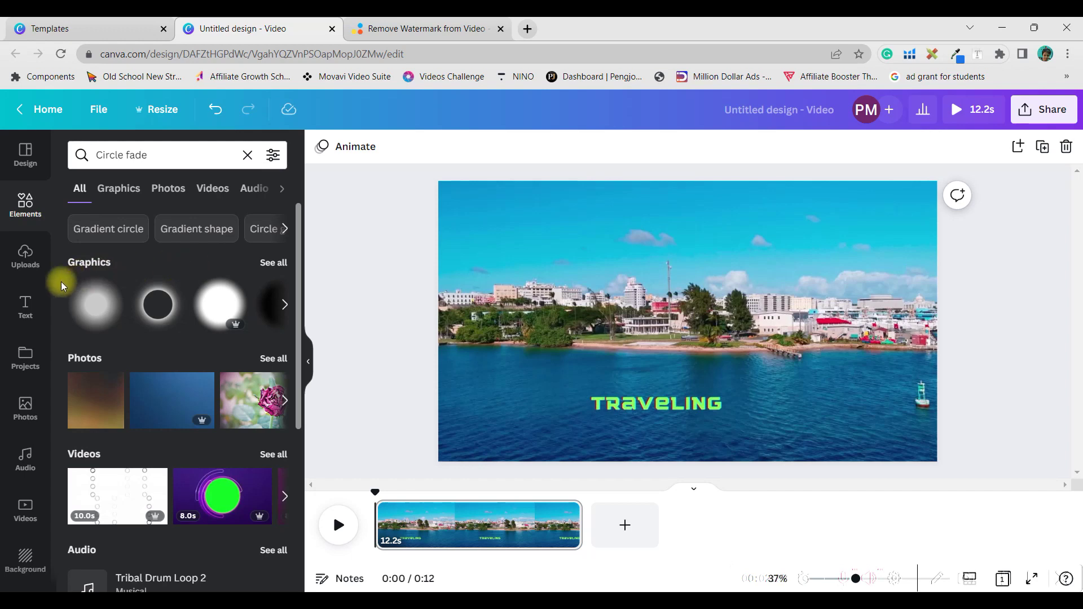
left_click(280, 262)
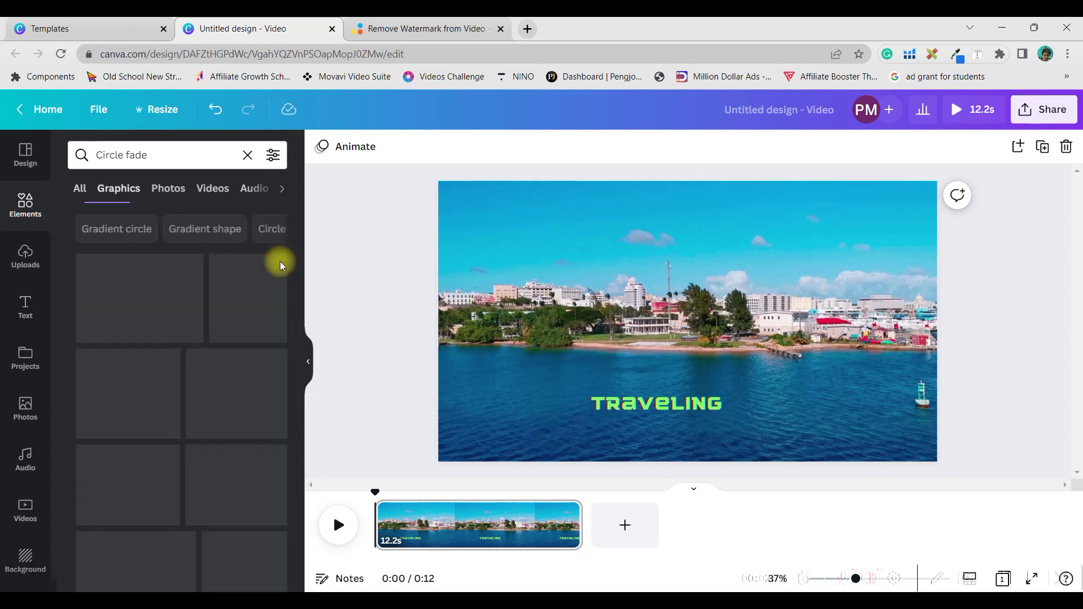
Step: Find the free white blurred rectangle among the graphics and add it to the page
scroll(238, 388, "down", 10)
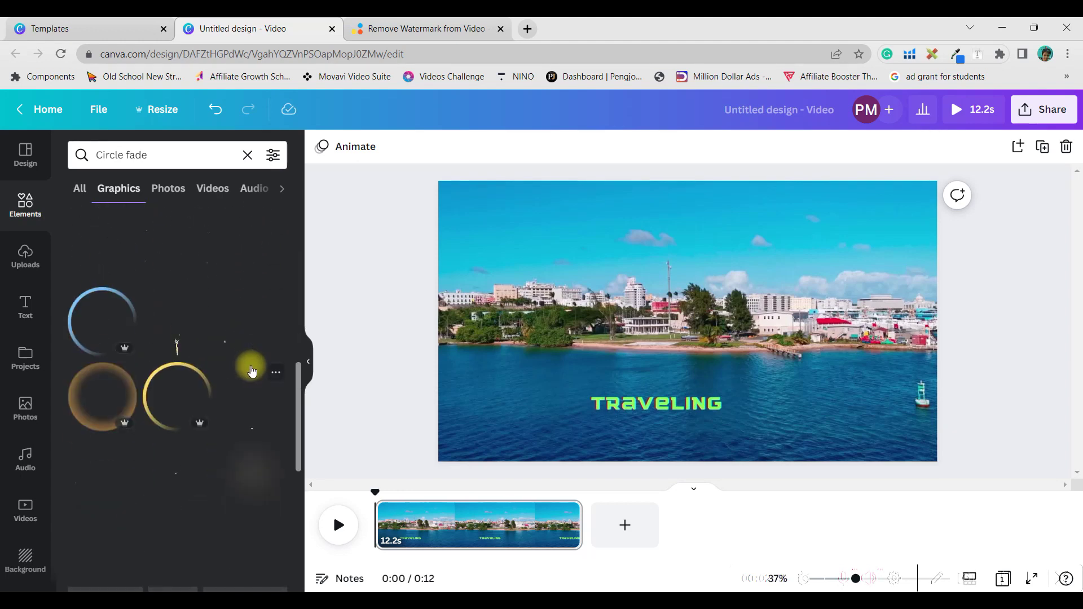
scroll(254, 378, "down", 5)
left_click_drag(261, 385, 640, 384)
left_click_drag(831, 425, 635, 379)
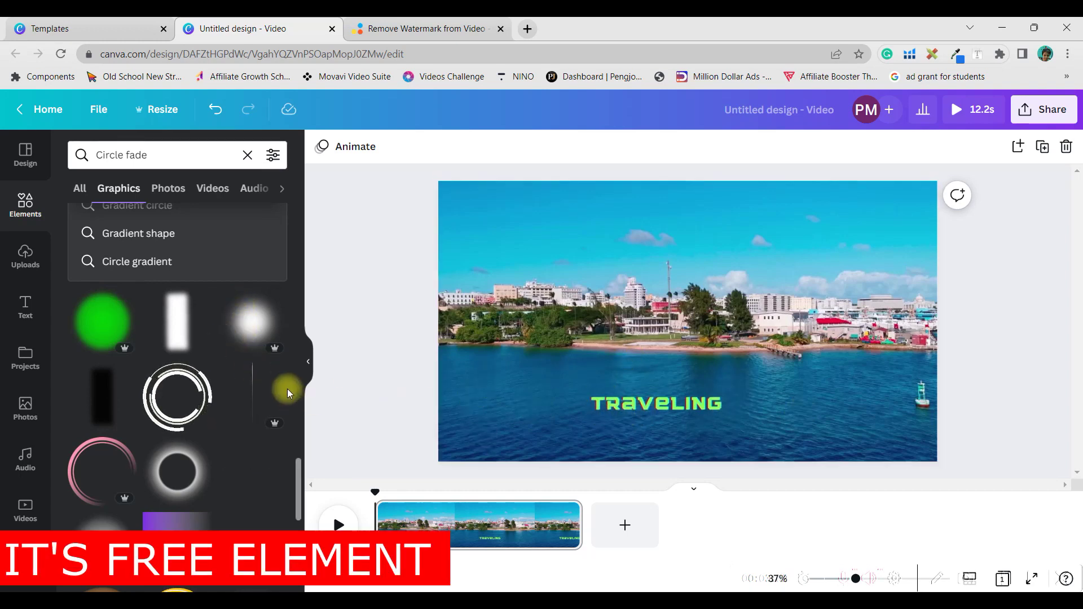
left_click(176, 335)
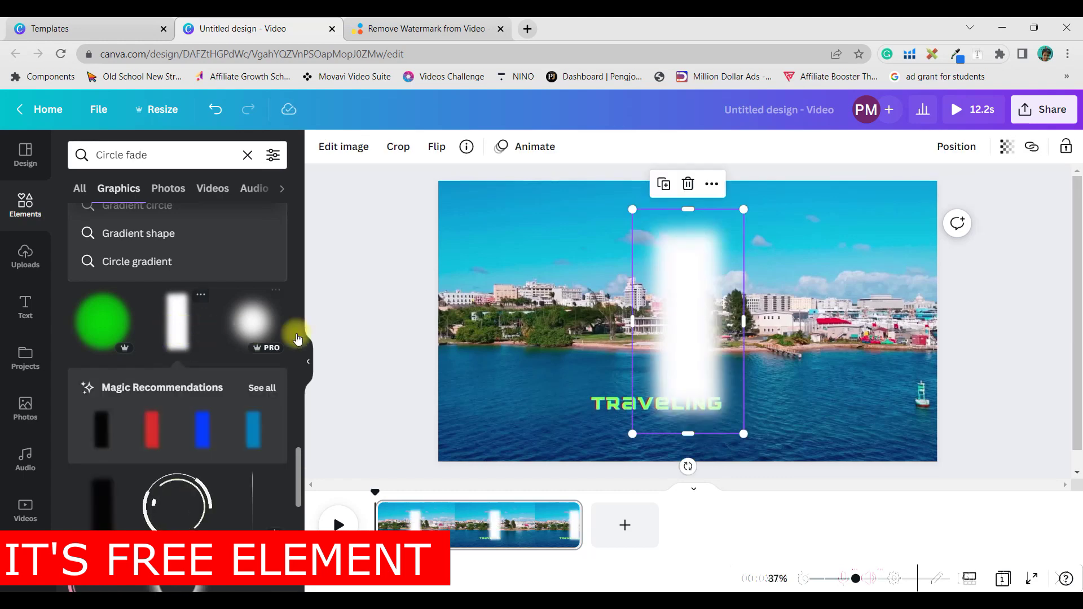
Step: Rotate the white blurred rectangle to horizontal, resize it and place it over the TRAVELING watermark
left_click_drag(693, 466, 549, 326)
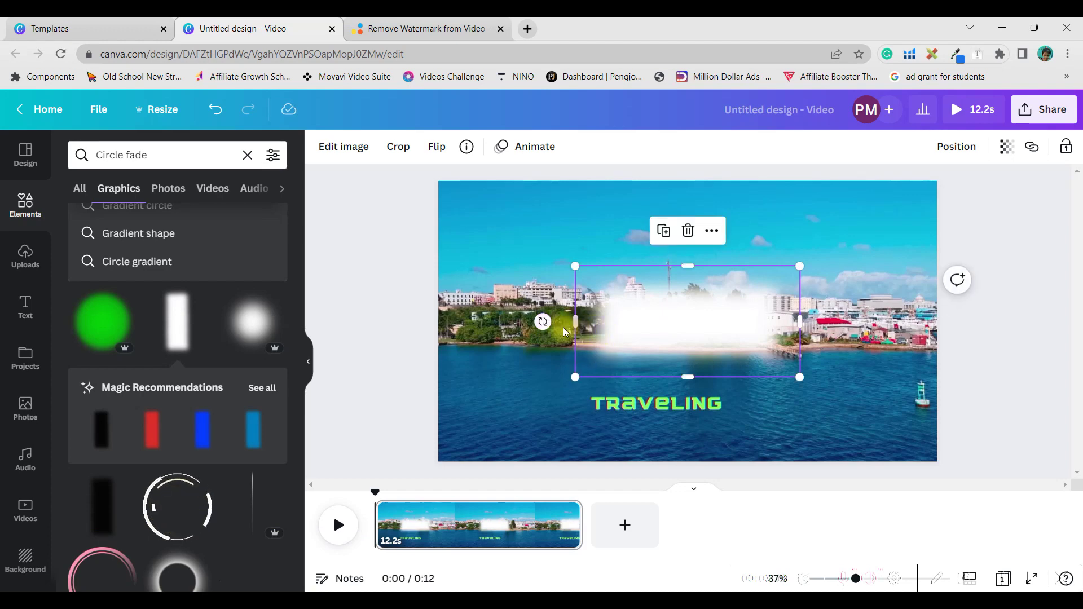
left_click_drag(676, 325, 653, 397)
left_click_drag(778, 342, 730, 367)
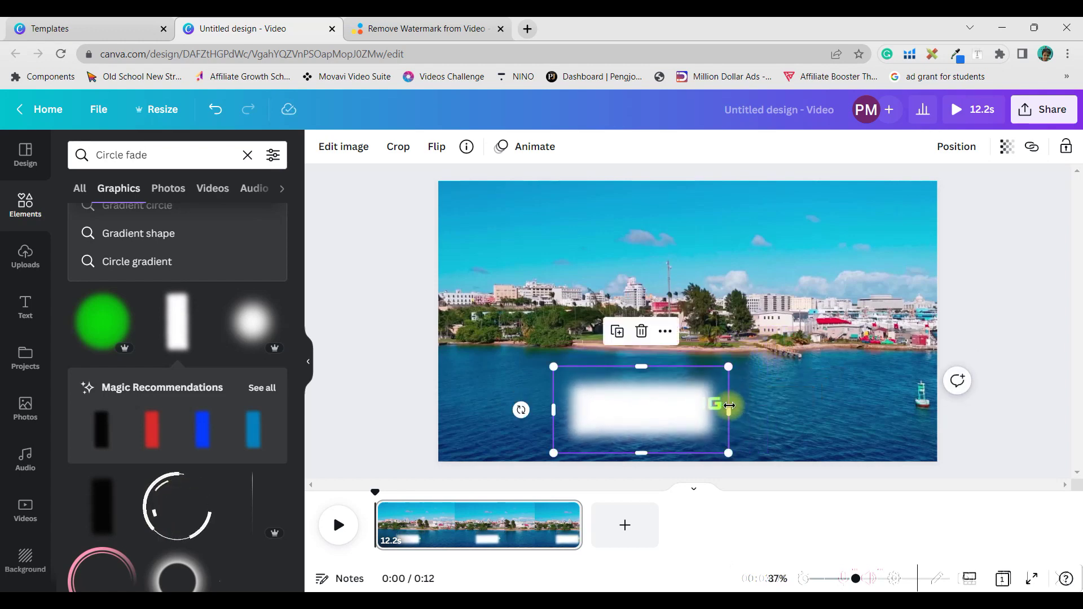
left_click_drag(726, 406, 748, 408)
left_click_drag(679, 405, 680, 401)
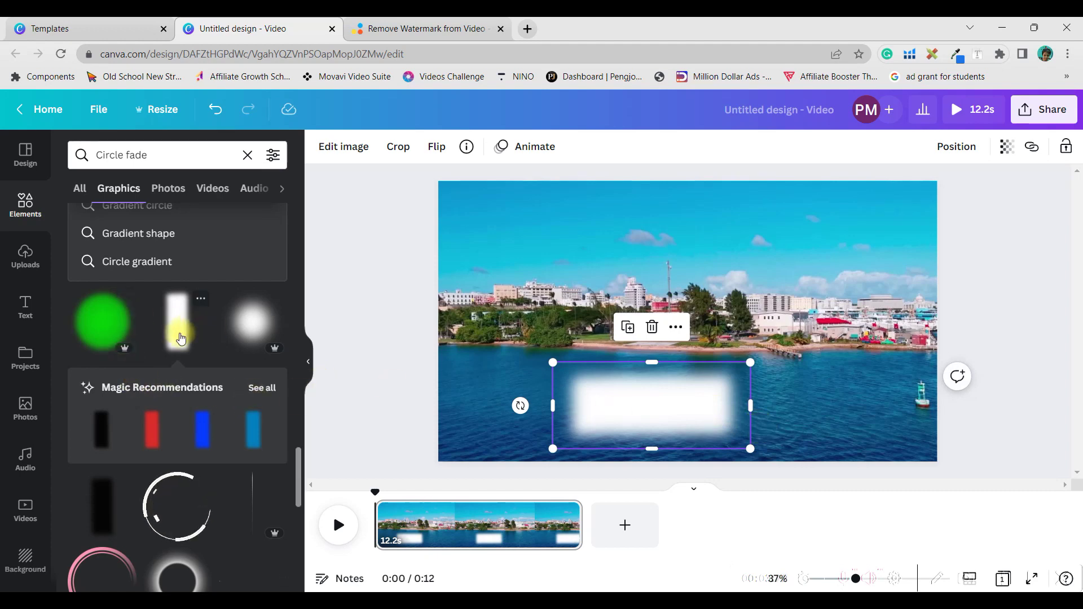
Step: Add the dark blue blurred rectangle from the full list of magic recommendations and delete the white one
left_click(263, 388)
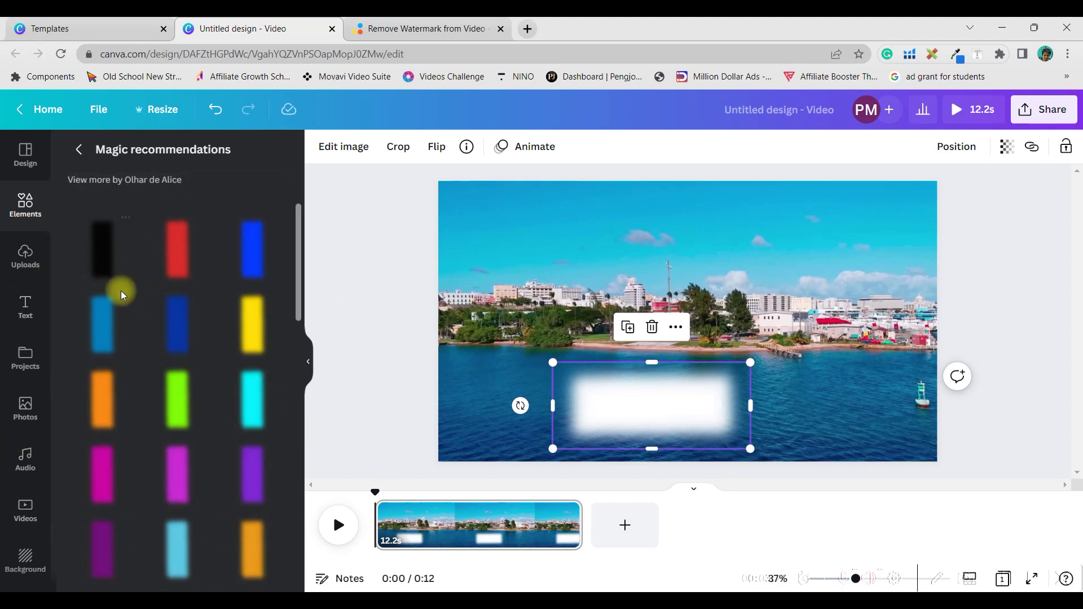
left_click(177, 338)
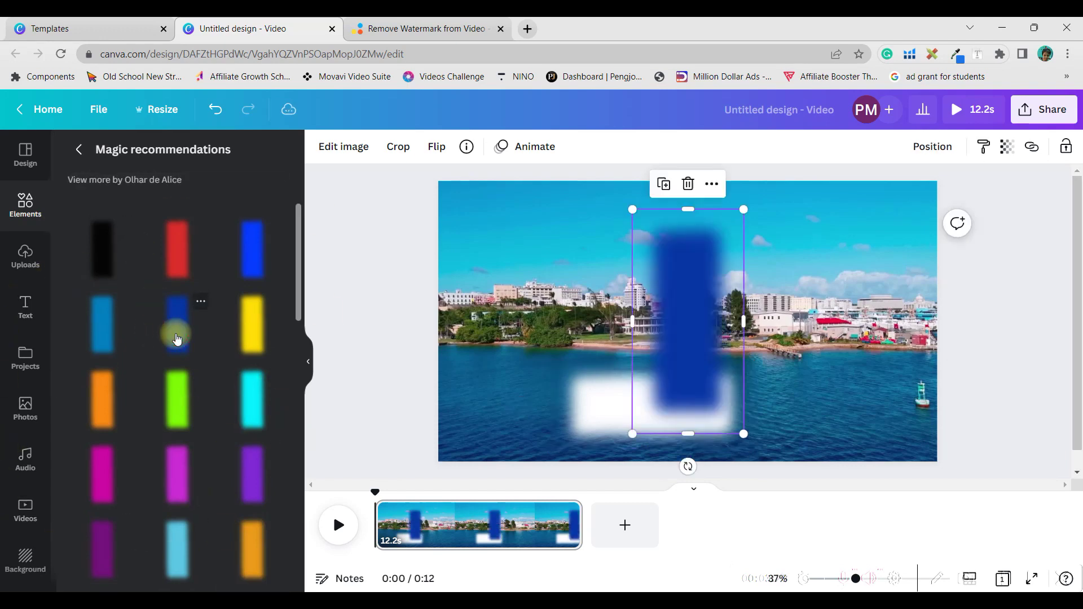
left_click(590, 414)
key("Delete")
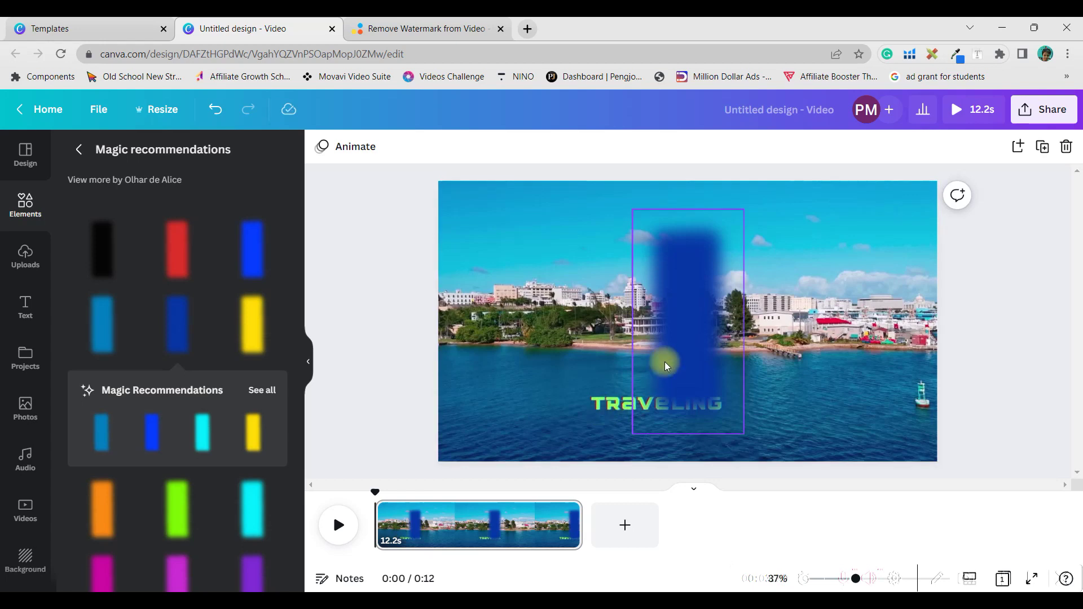
Step: Rotate the dark blue blurred rectangle to horizontal and position it over the TRAVELING watermark
left_click(657, 382)
left_click_drag(688, 467, 535, 326)
left_click_drag(665, 335, 632, 422)
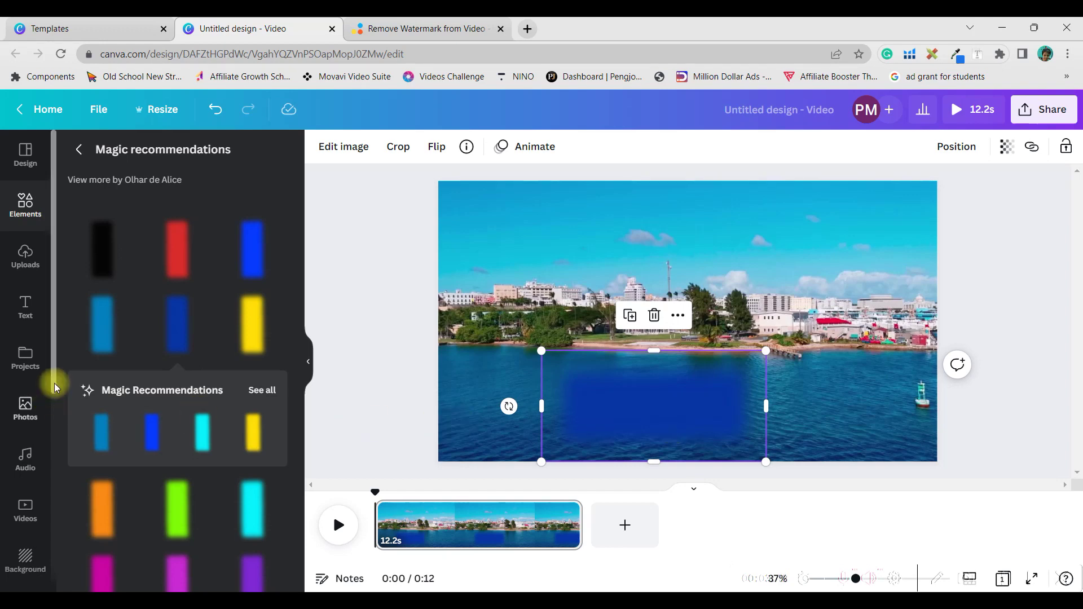
Step: Move the dark blue rectangle up off the TRAVELING watermark and back over it
scroll(209, 395, "down", 6)
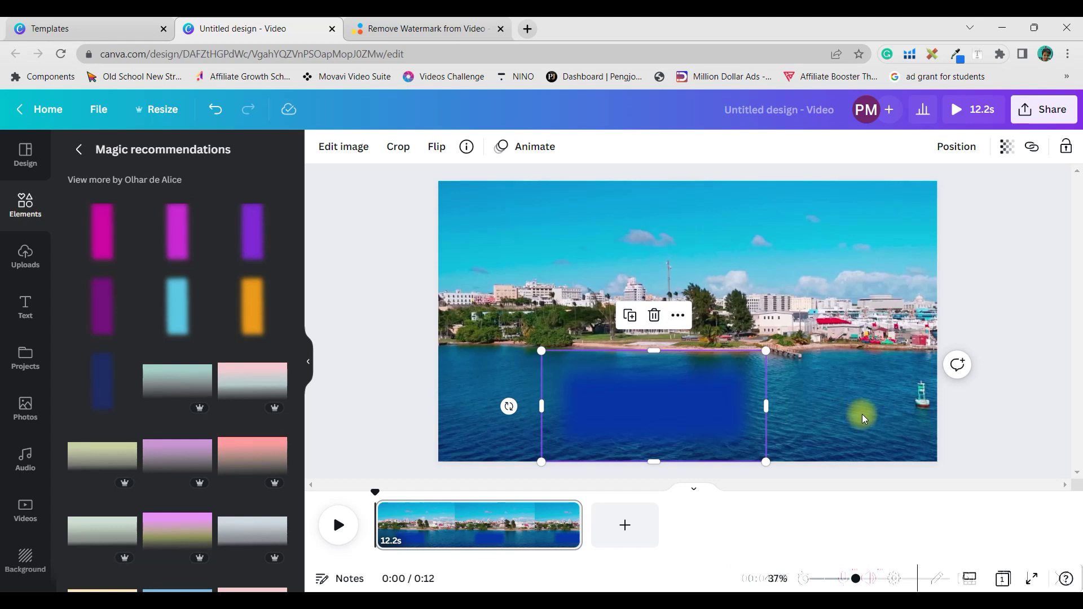
left_click_drag(685, 442, 678, 286)
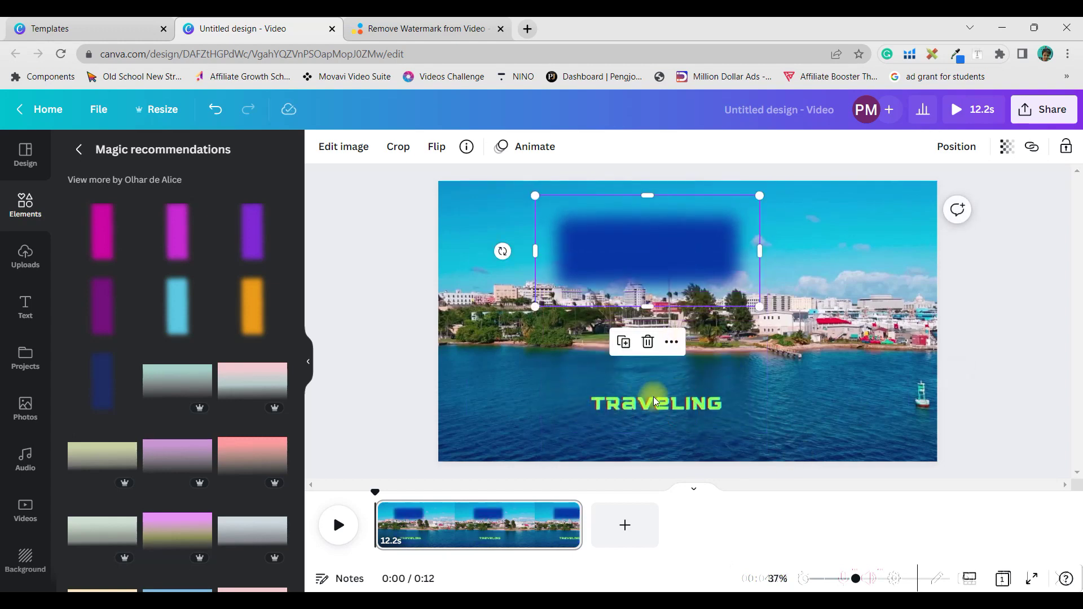
left_click_drag(639, 252, 644, 406)
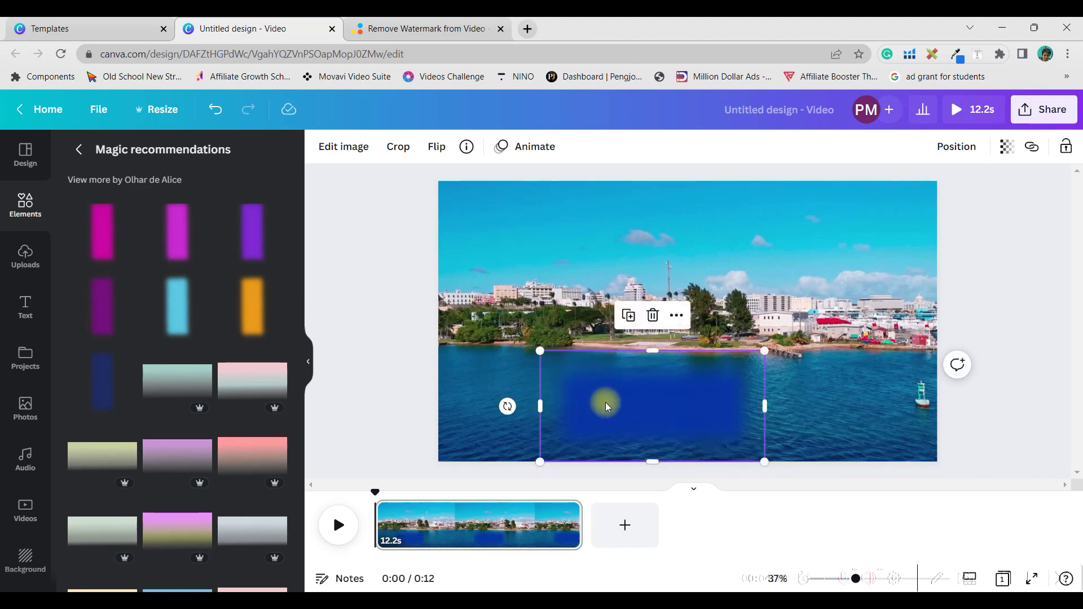
left_click(357, 151)
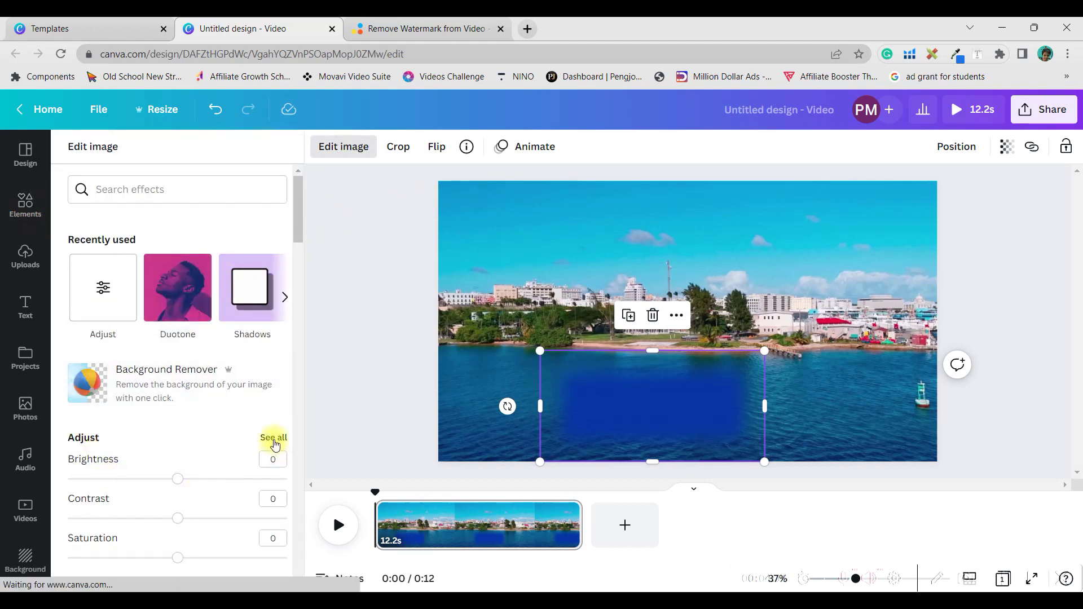
left_click(175, 288)
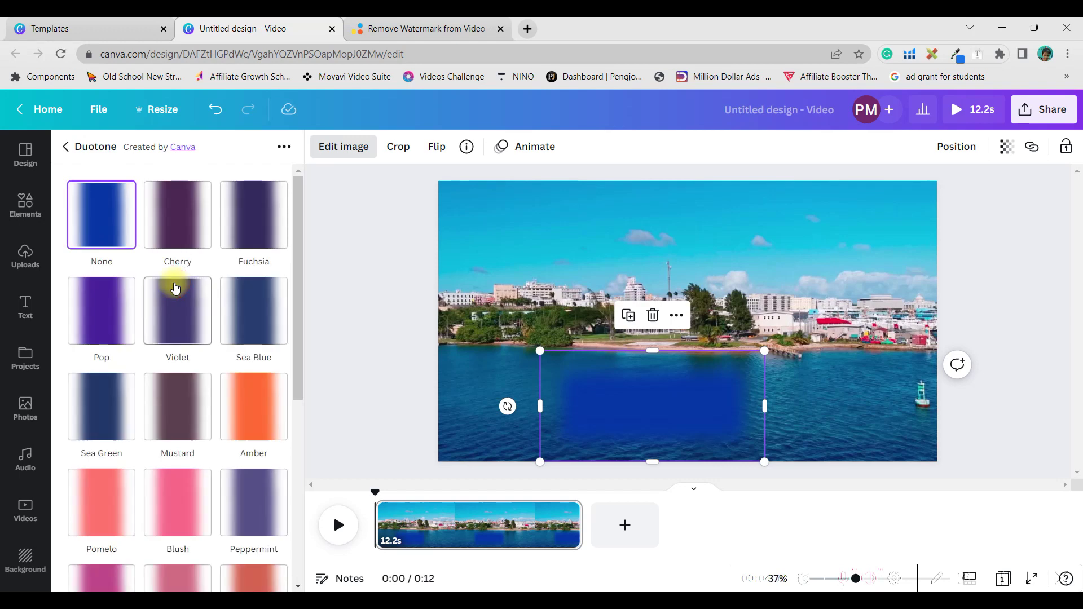
left_click(341, 146)
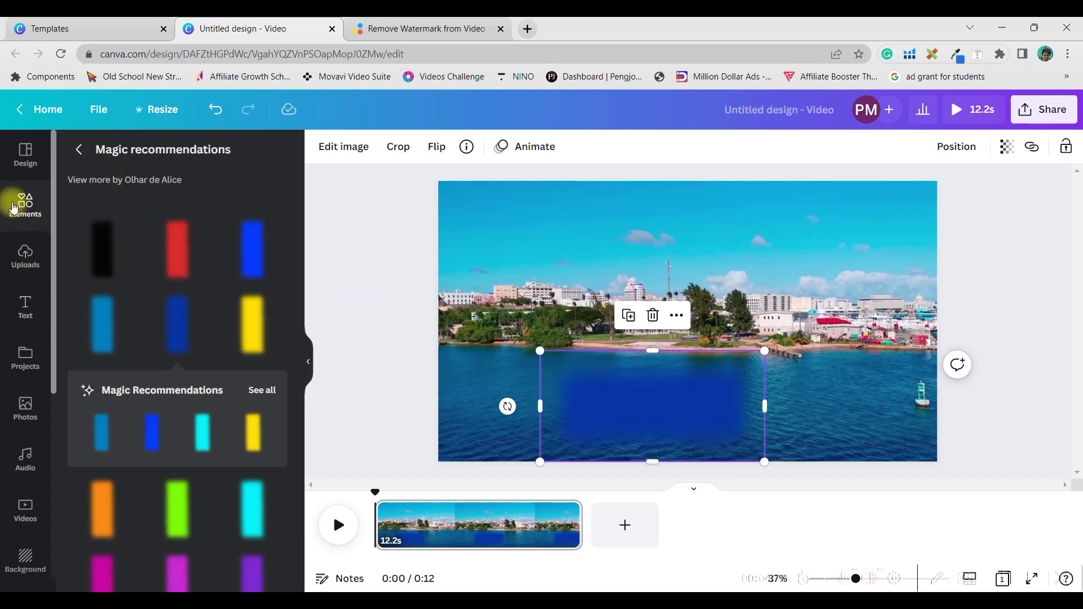
Step: Apply the Lavender duotone effect to the dark blue blurred rectangle
left_click(344, 148)
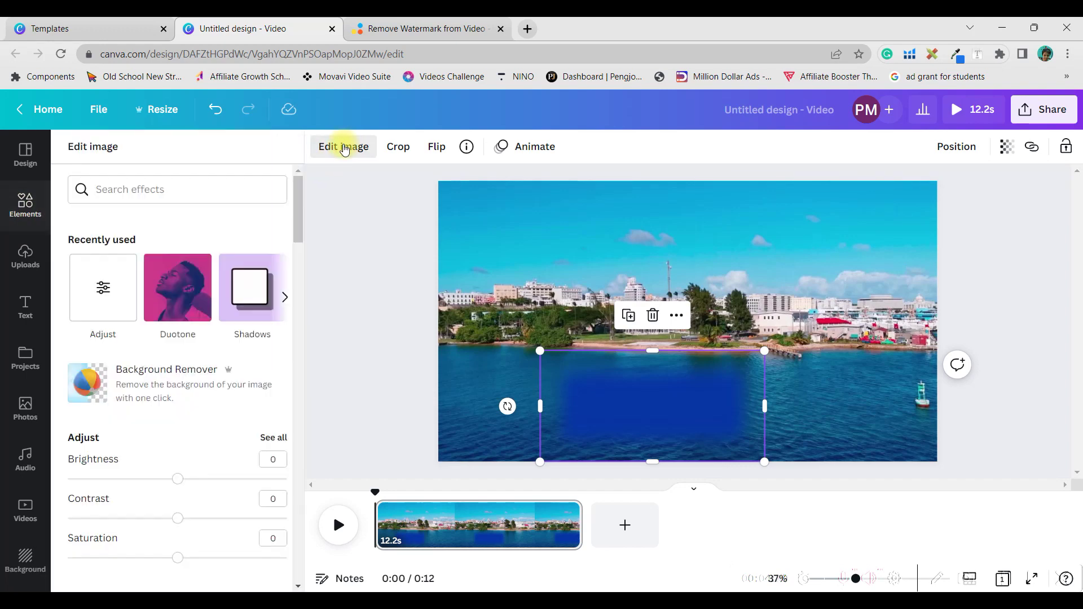
left_click(164, 296)
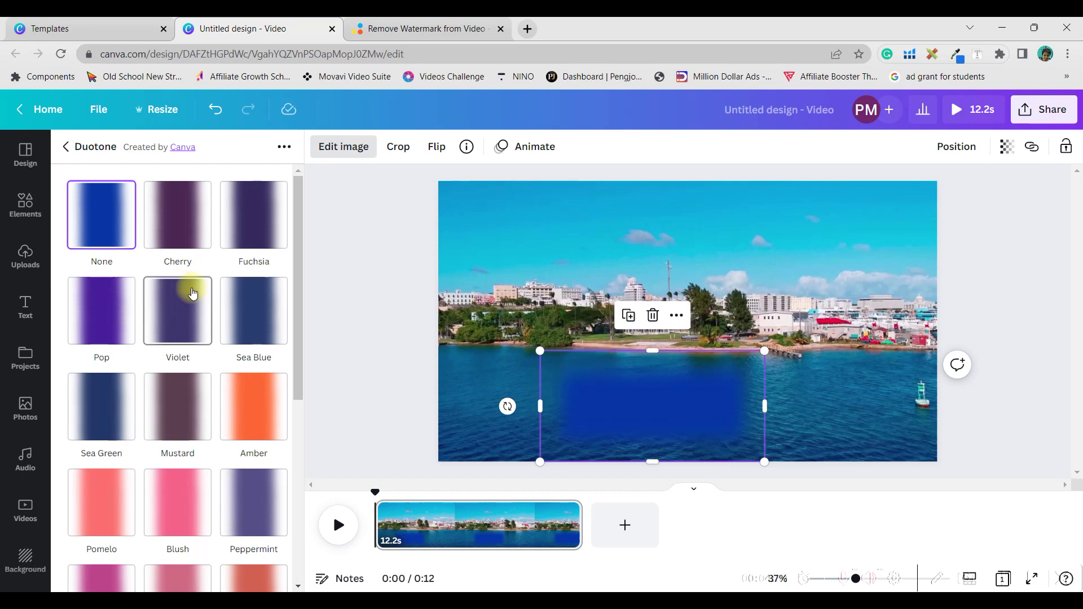
scroll(113, 310, "down", 2)
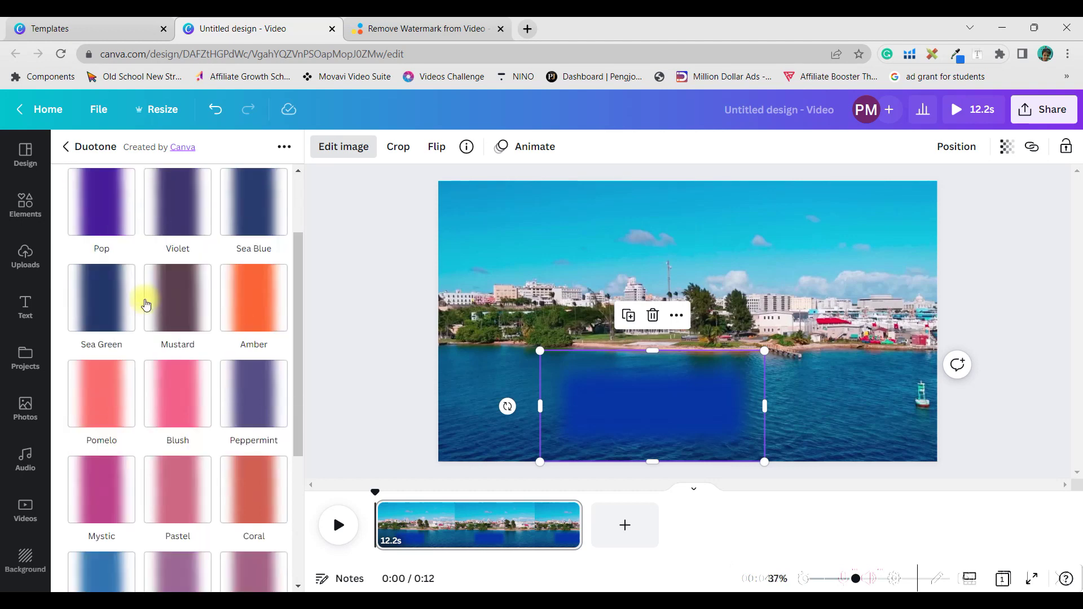
left_click(103, 554)
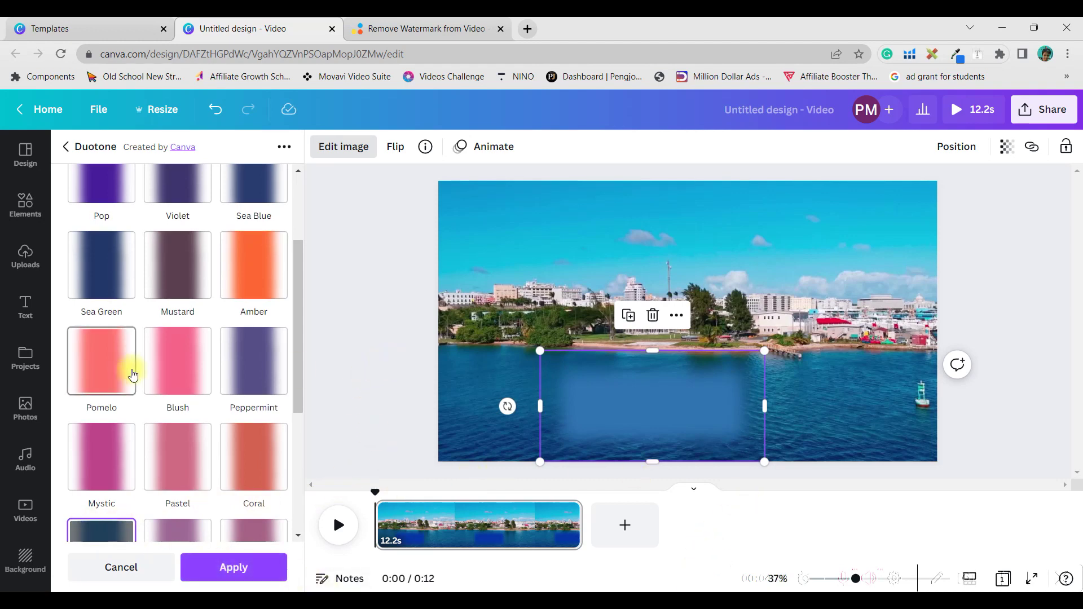
scroll(130, 368, "down", 5)
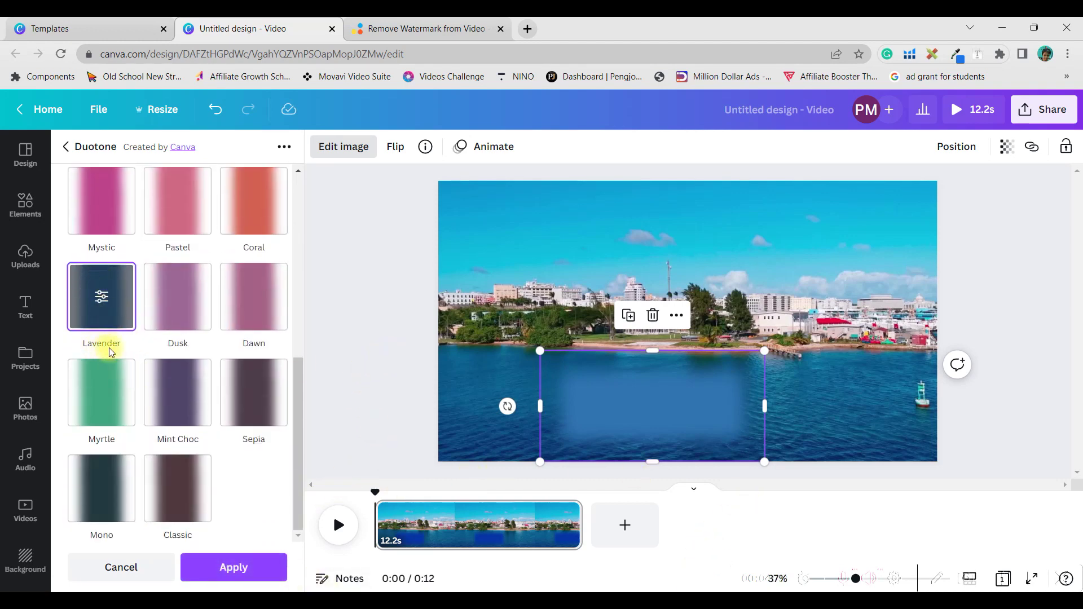
Step: In the Lavender duotone settings, sample the water for the Highlights colour and darken it to #000000
left_click(102, 300)
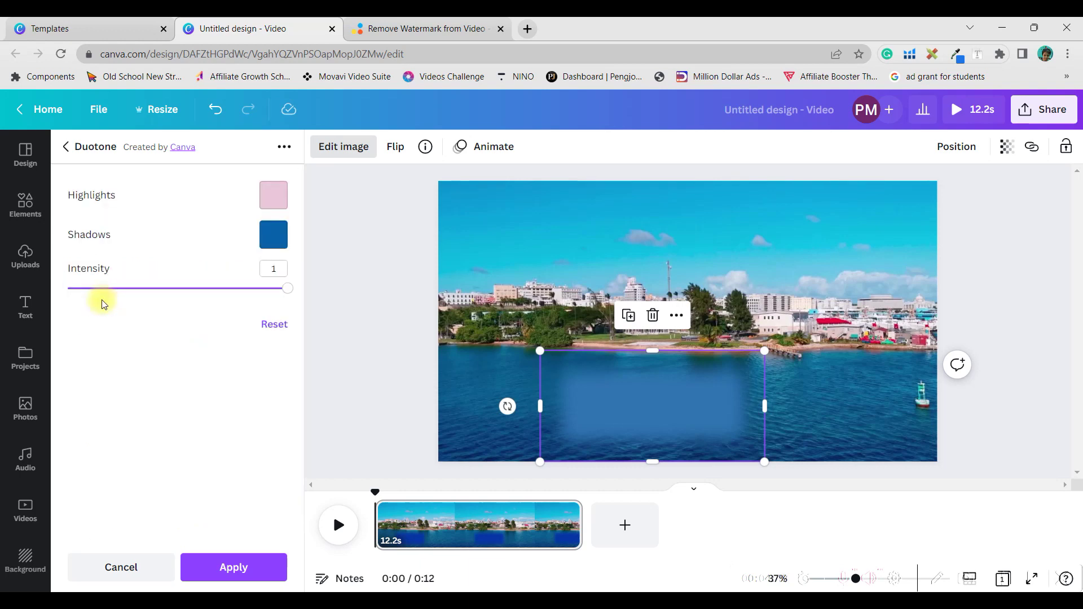
left_click(279, 202)
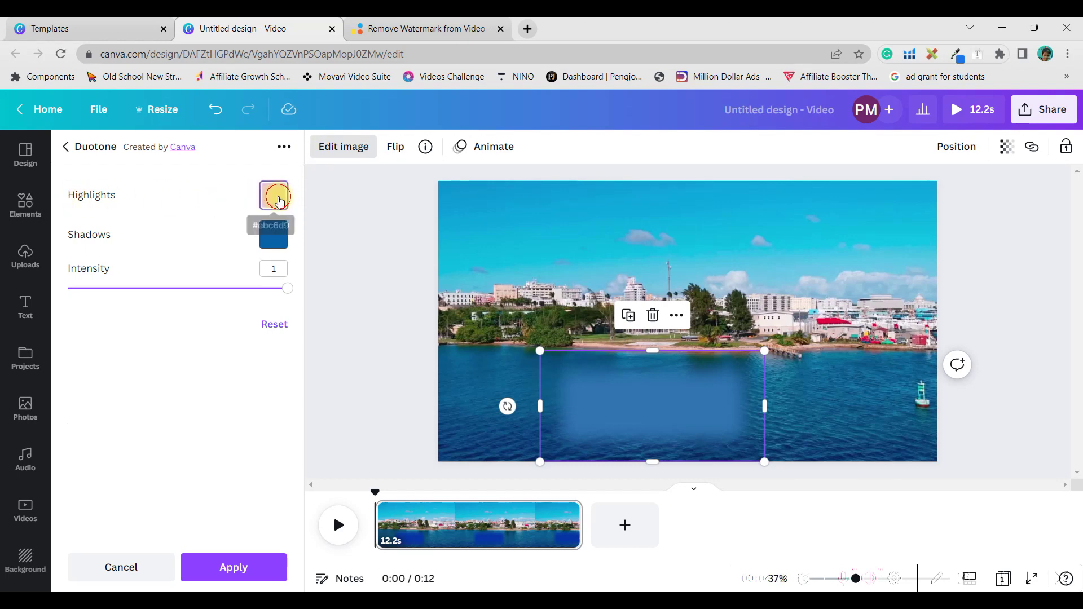
left_click(281, 264)
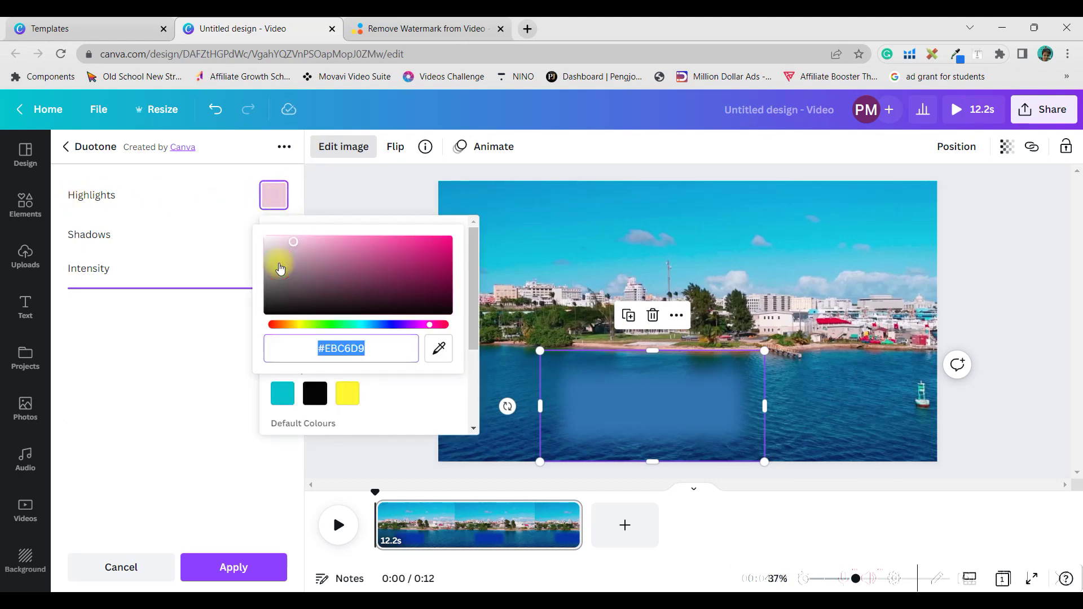
left_click(439, 350)
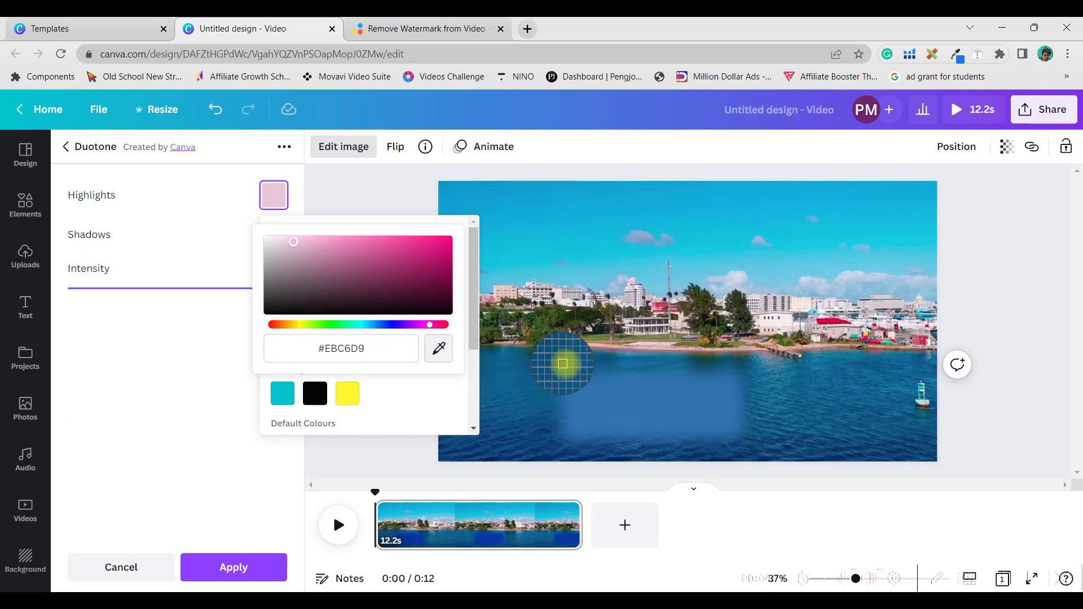
left_click(557, 404)
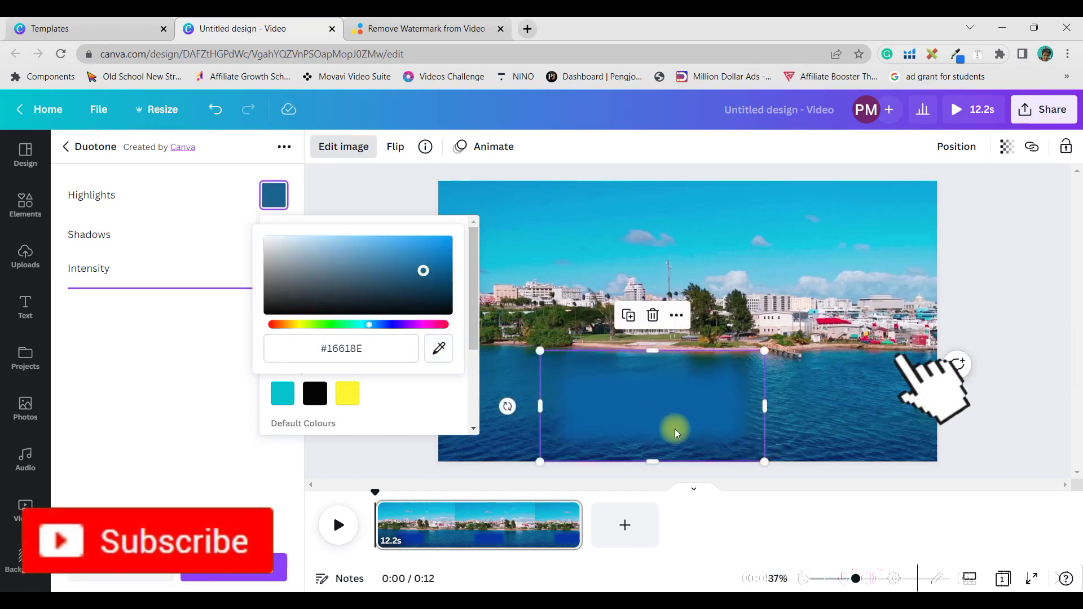
left_click_drag(422, 270, 420, 291)
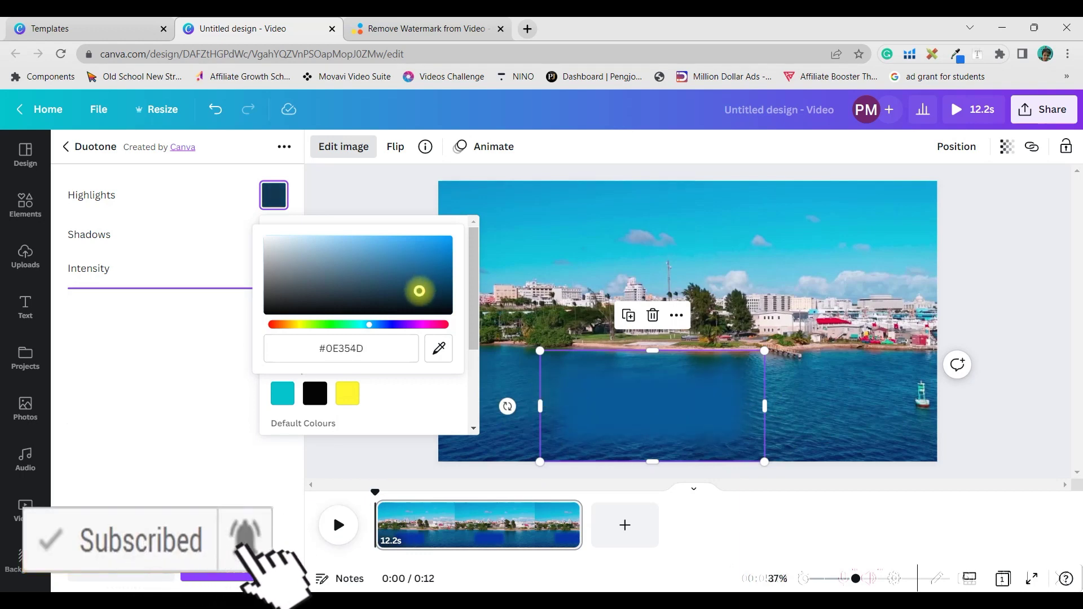
left_click_drag(421, 291, 448, 310)
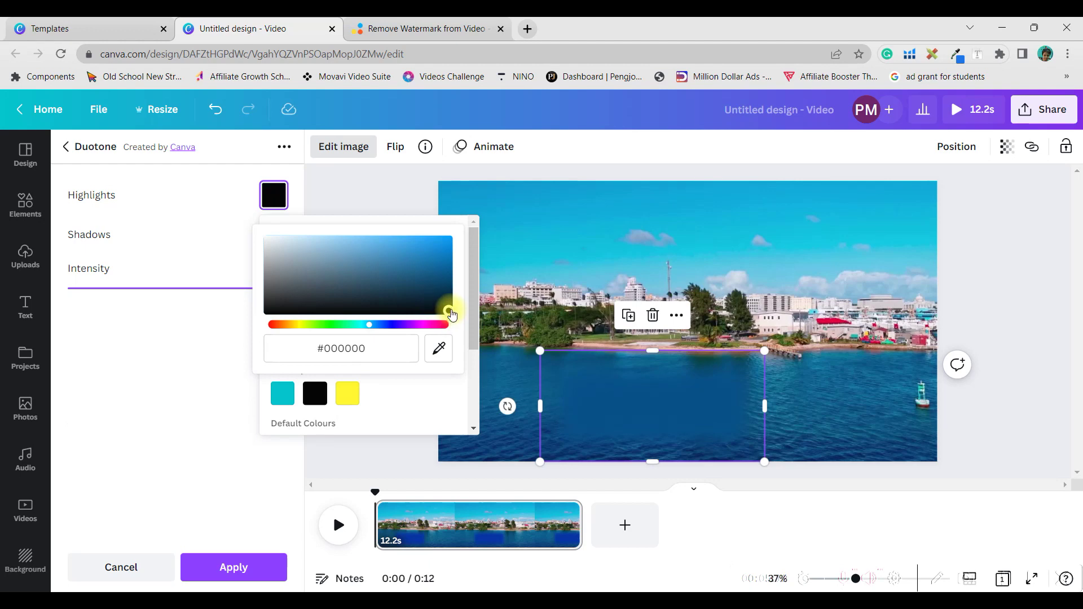
left_click(218, 320)
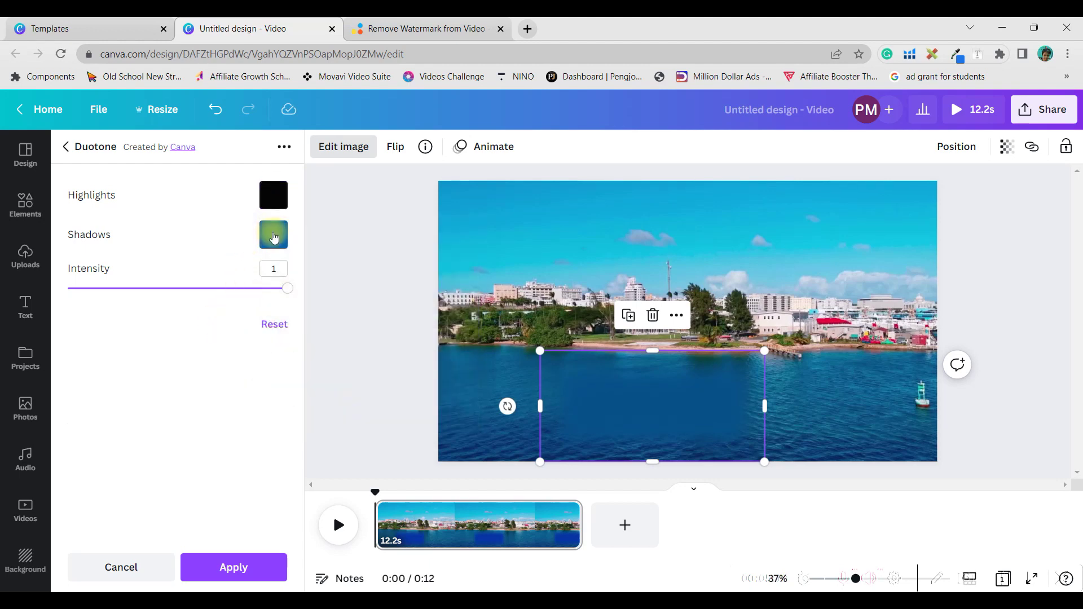
Step: Sample the water beside the rectangle for the duotone Shadows colour and refine it to #045F8B
left_click(276, 234)
left_click(283, 302)
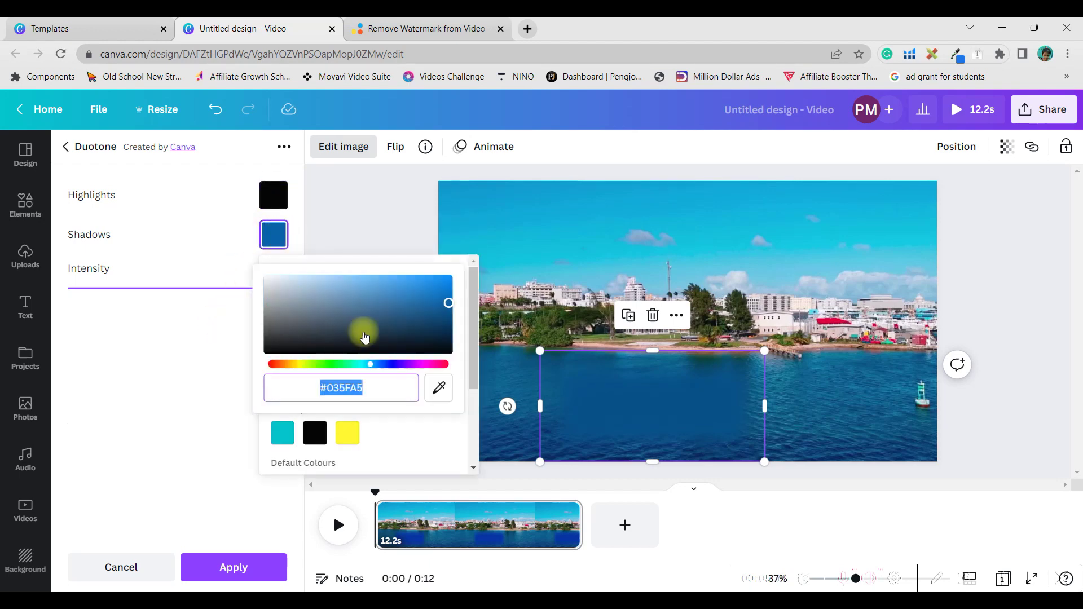
left_click(441, 387)
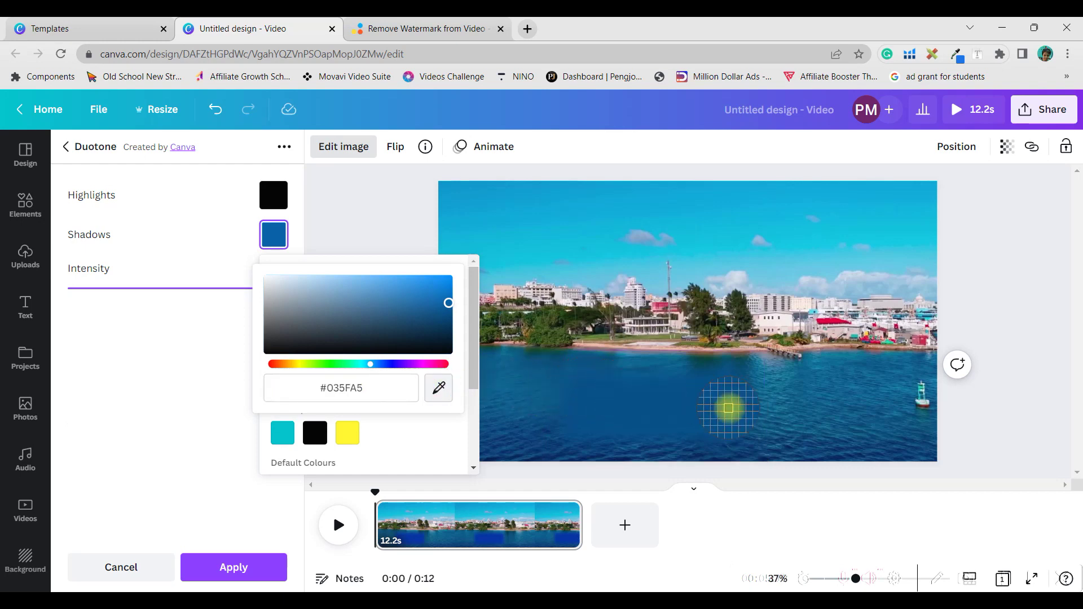
left_click(776, 417)
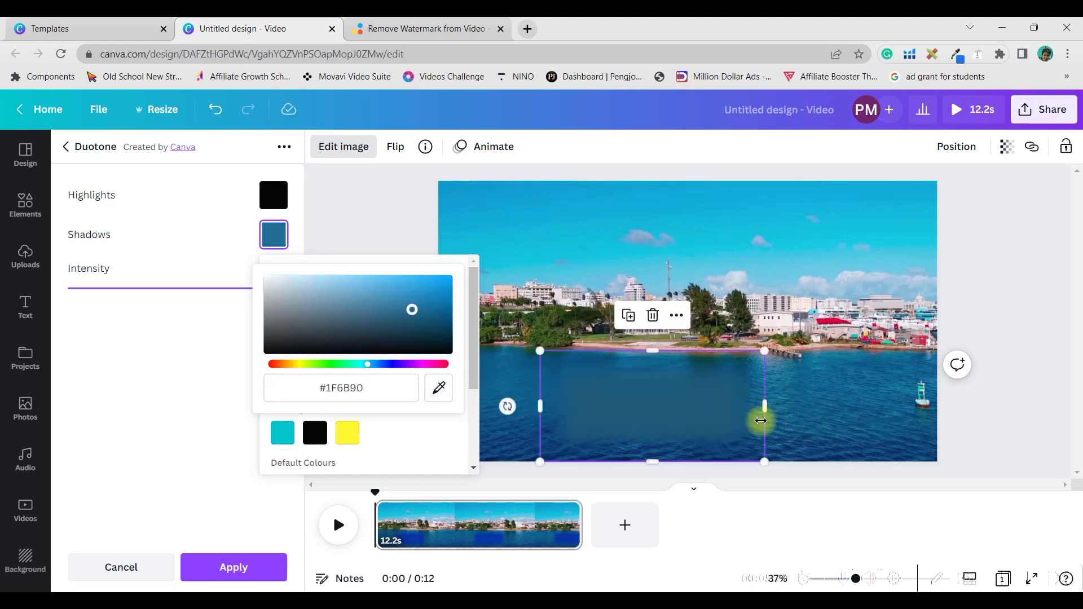
left_click_drag(410, 309, 444, 311)
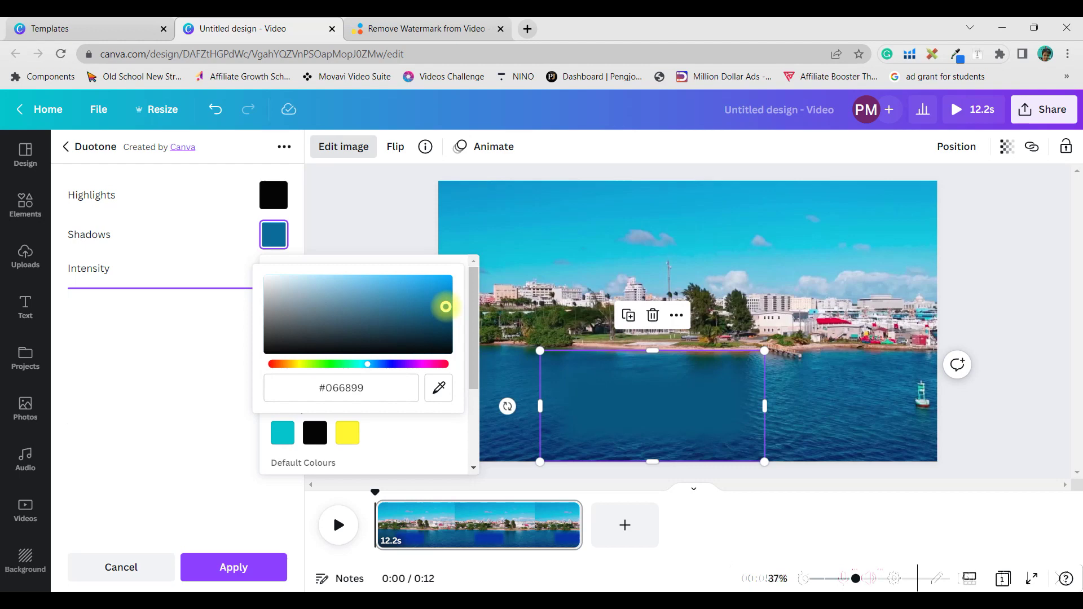
left_click_drag(446, 307, 448, 311)
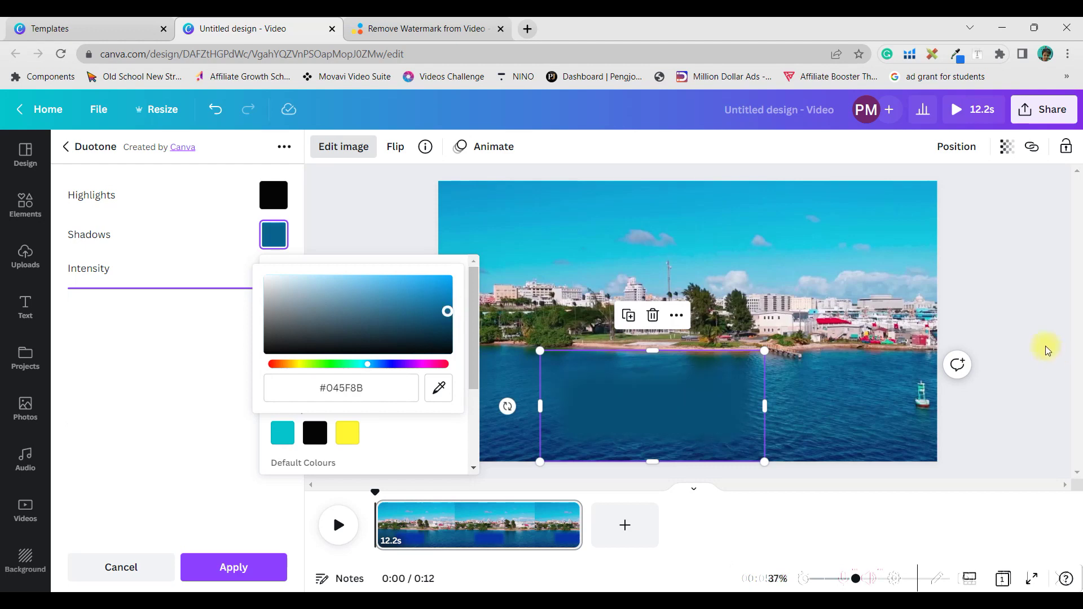
left_click(157, 459)
Step: Set the duotone intensity to 0.9 and apply the effect to the rectangle
left_click_drag(287, 289, 265, 288)
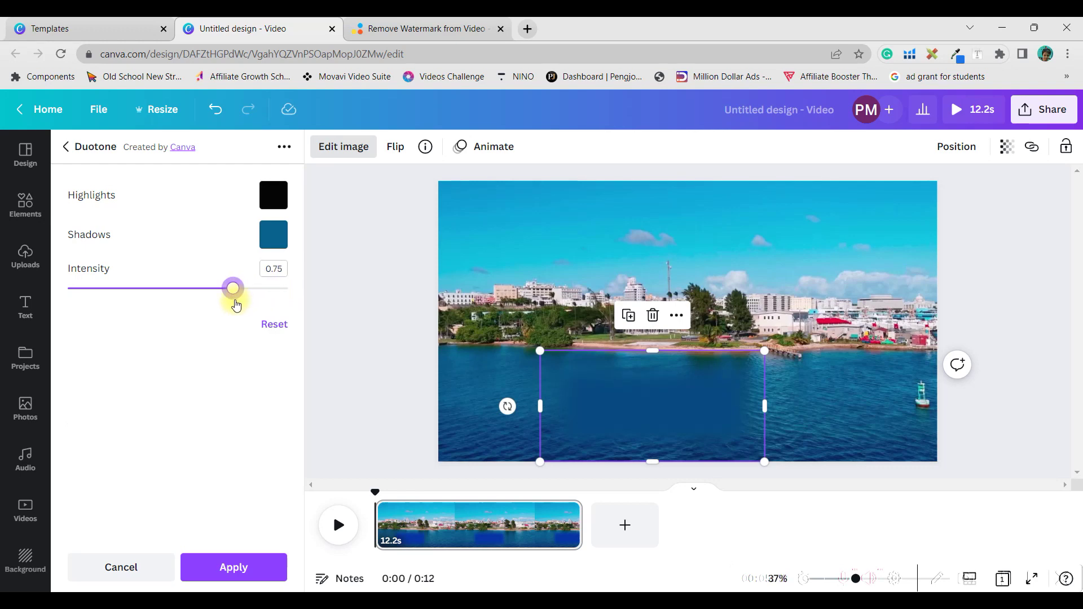
left_click_drag(235, 305, 268, 314)
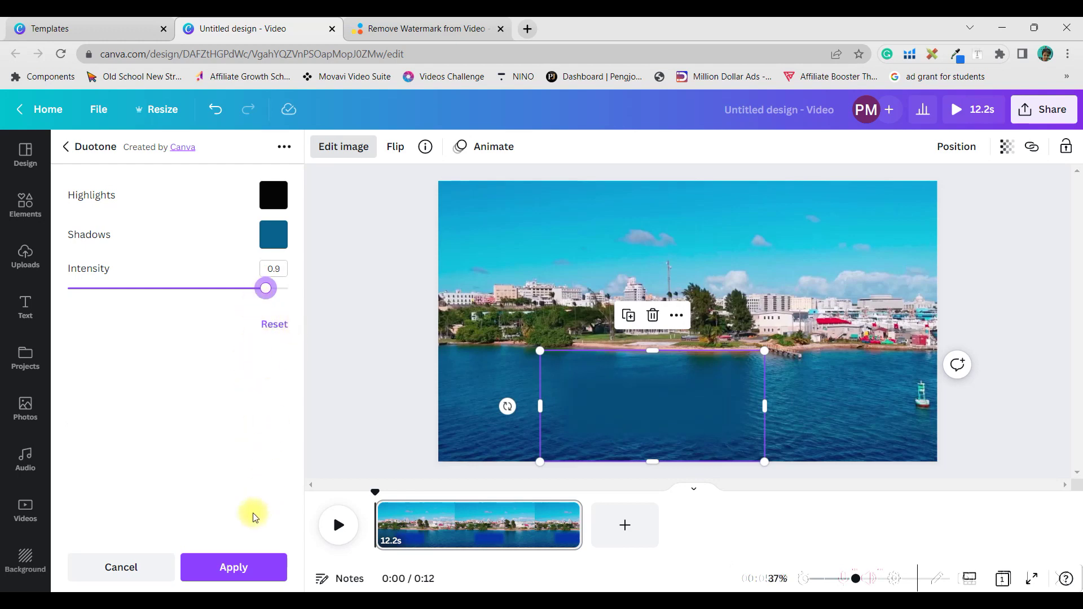
left_click(223, 567)
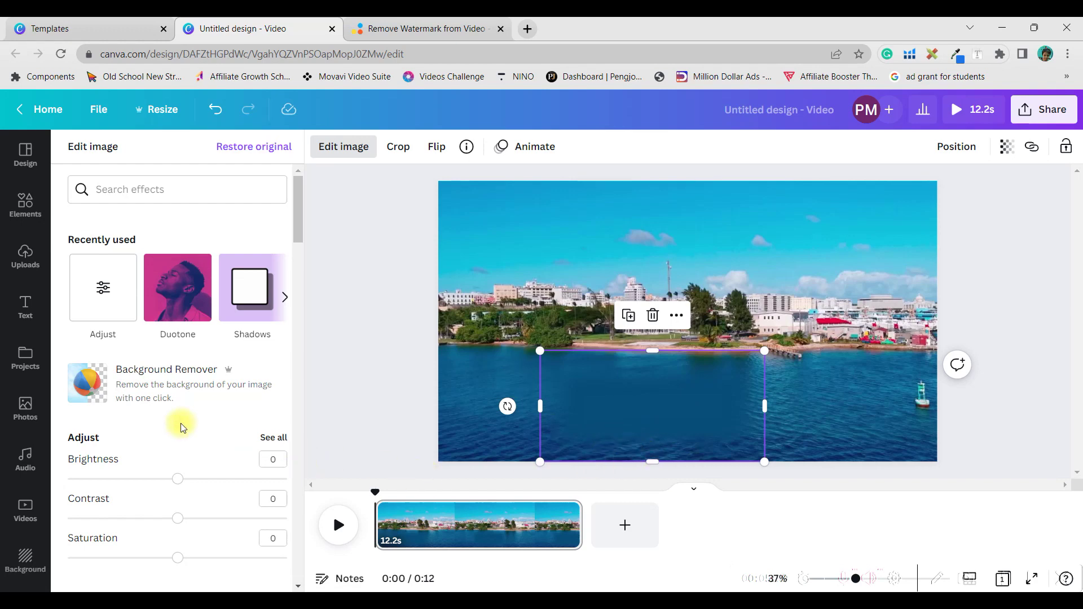
Step: Adjust the rectangle to brightness 5, contrast 22, saturation -6 and blur 56, and deselect it
left_click(100, 289)
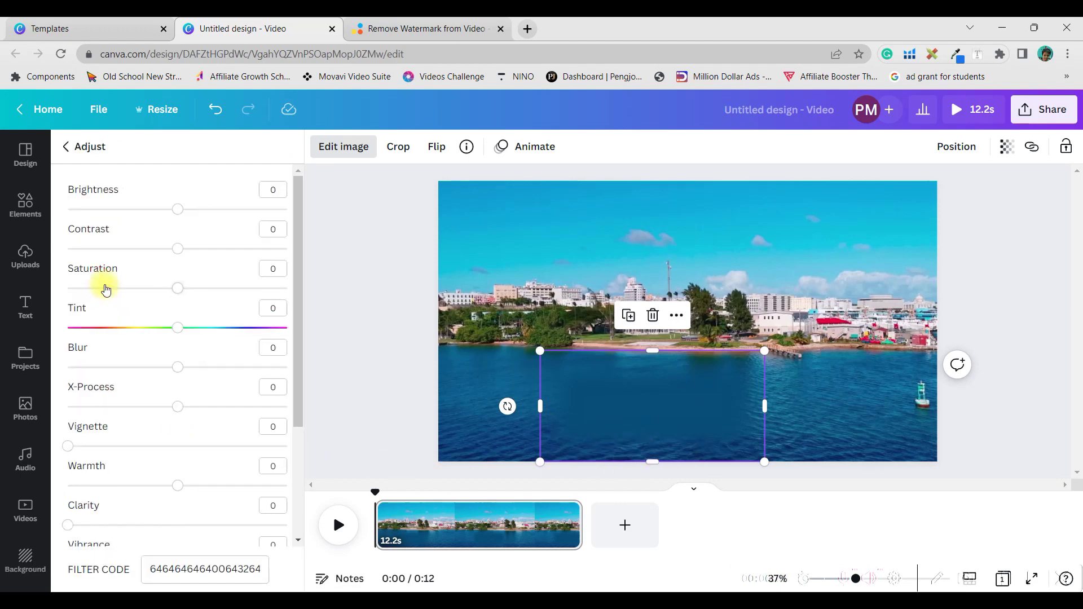
left_click_drag(177, 209, 184, 230)
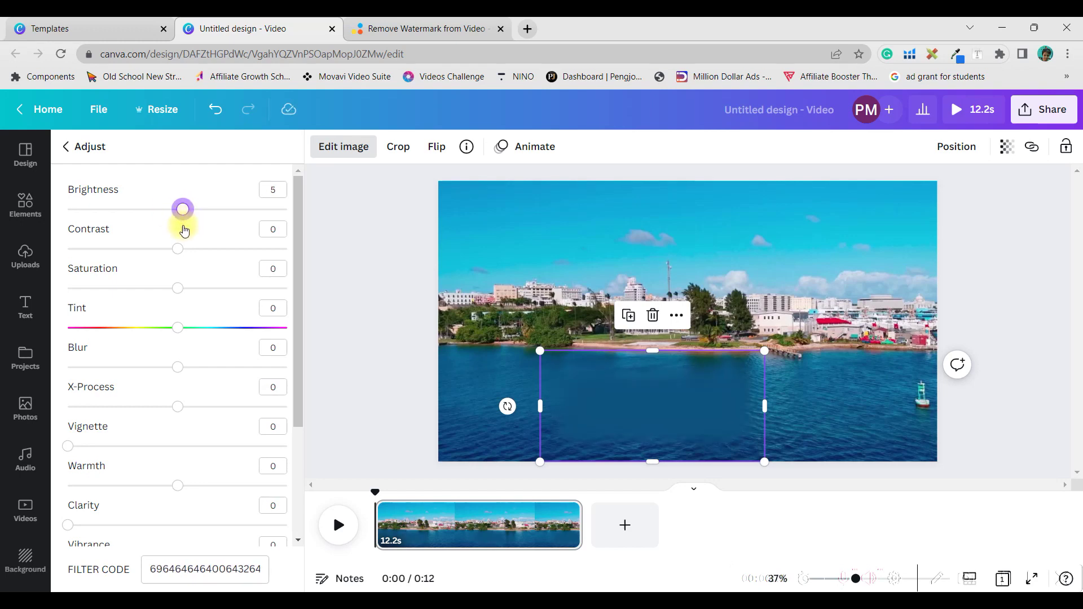
left_click_drag(177, 249, 201, 260)
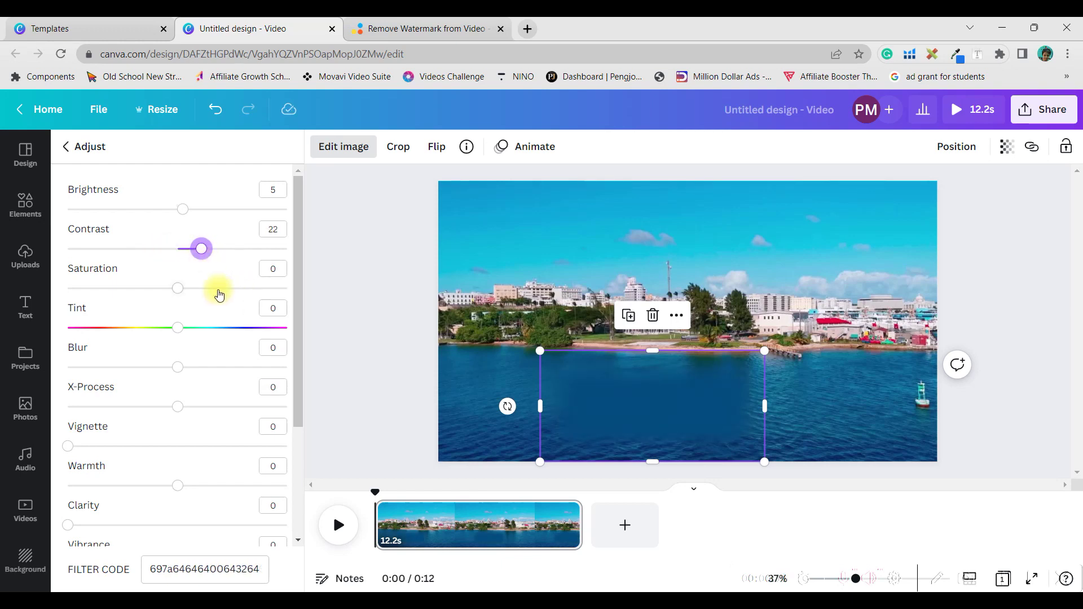
mouse_move(173, 295)
left_mouse_down()
mouse_move(158, 296)
mouse_move(197, 301)
mouse_move(170, 305)
left_mouse_up()
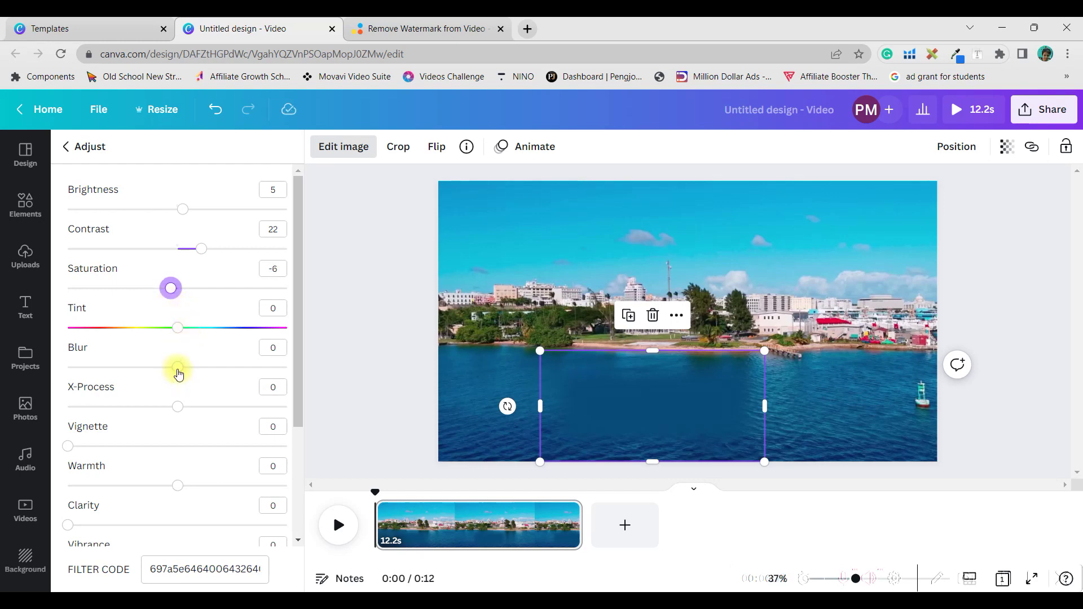
left_click(181, 337)
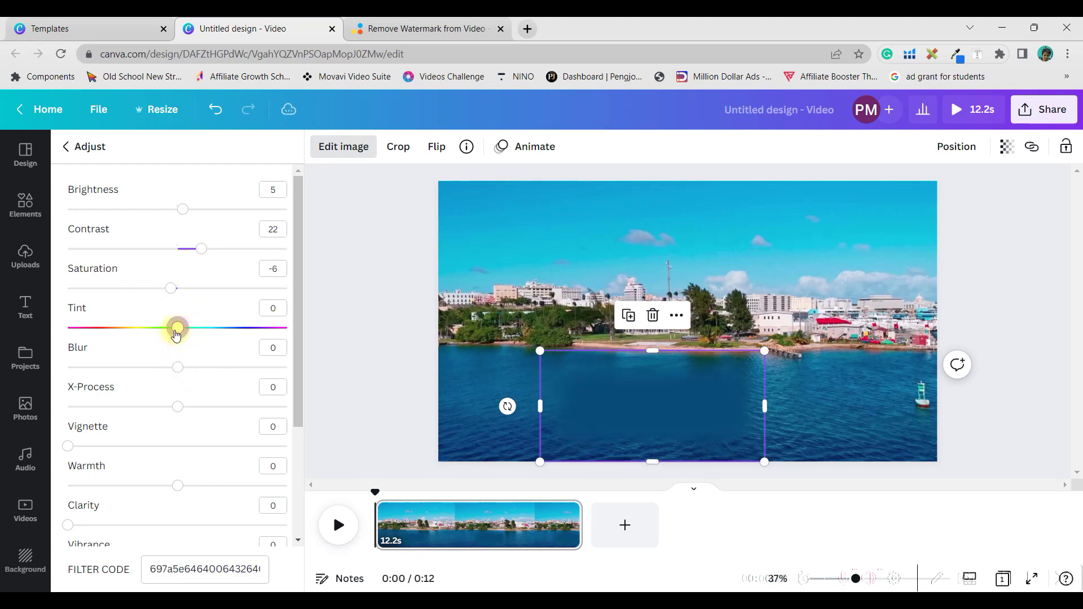
left_click_drag(180, 371, 241, 396)
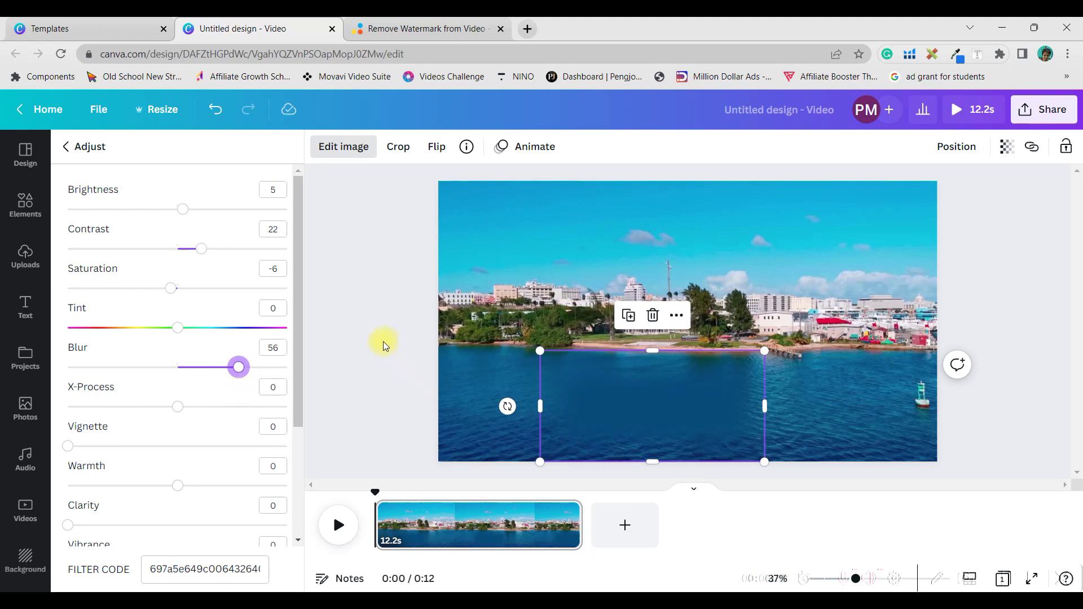
left_click(383, 341)
Step: Trim the end of the video page in the timeline to 8.9 s
left_click_drag(170, 236, 1077, 454)
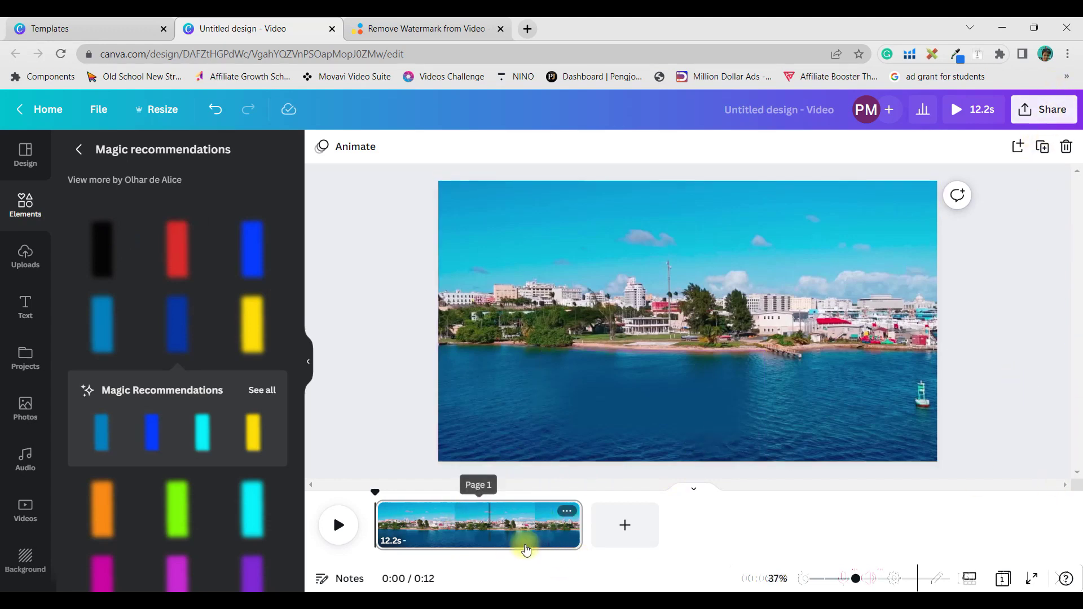
left_click(576, 527)
left_click_drag(551, 531, 525, 530)
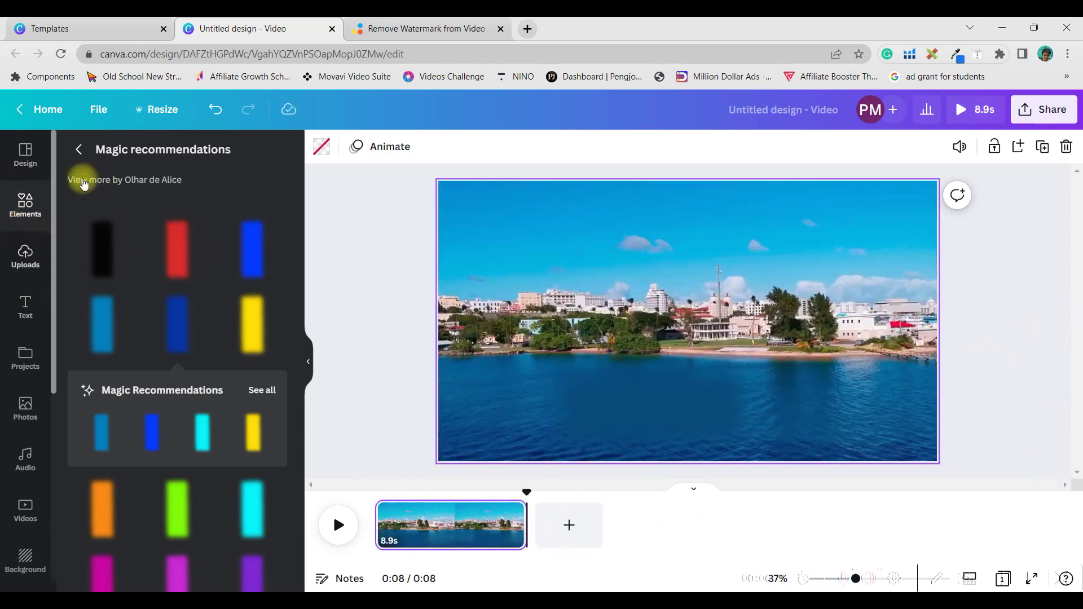
Step: Show the uploaded videos and add a blank 5.0 s page before the trimmed video page
left_click(26, 222)
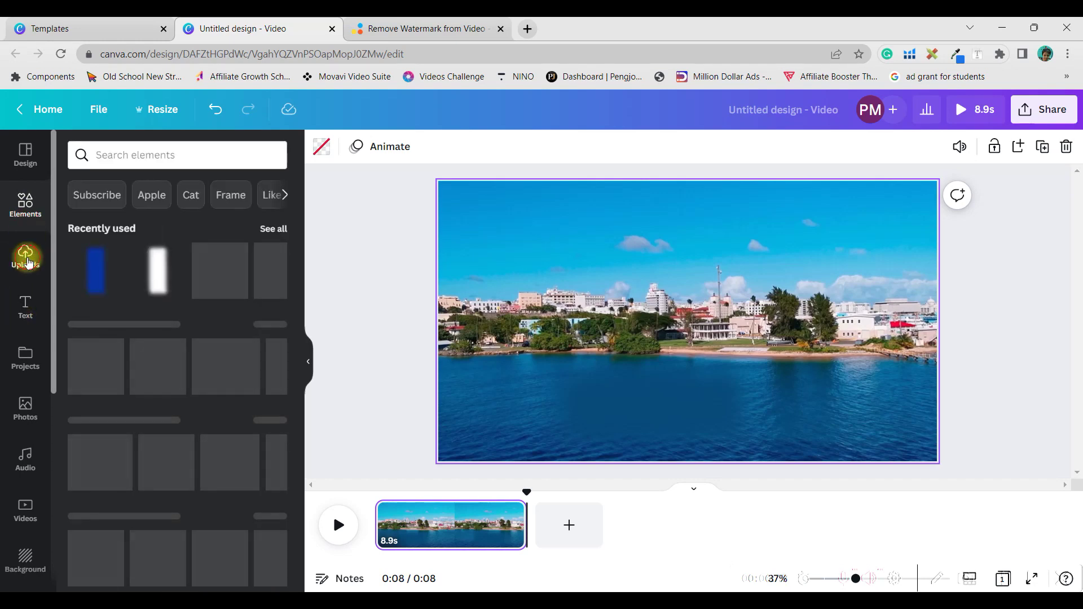
left_click(35, 242)
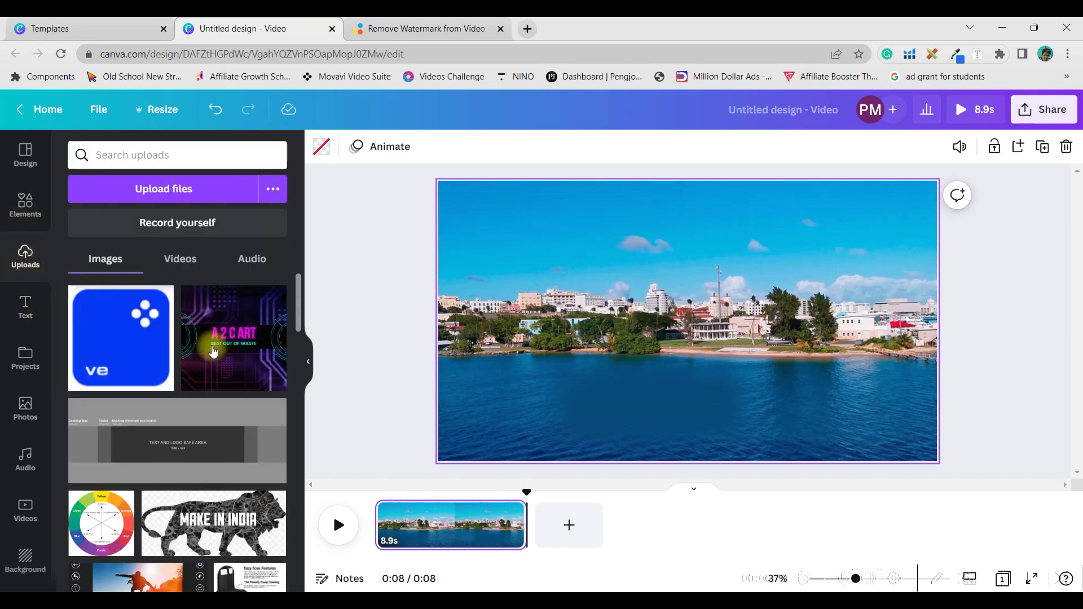
left_click(192, 266)
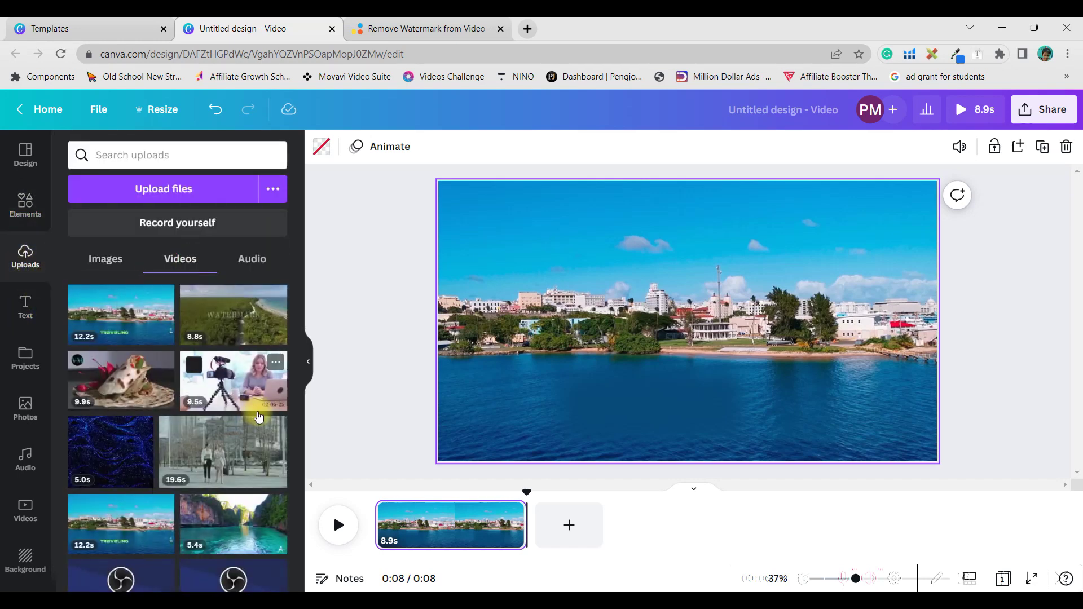
left_click(570, 524)
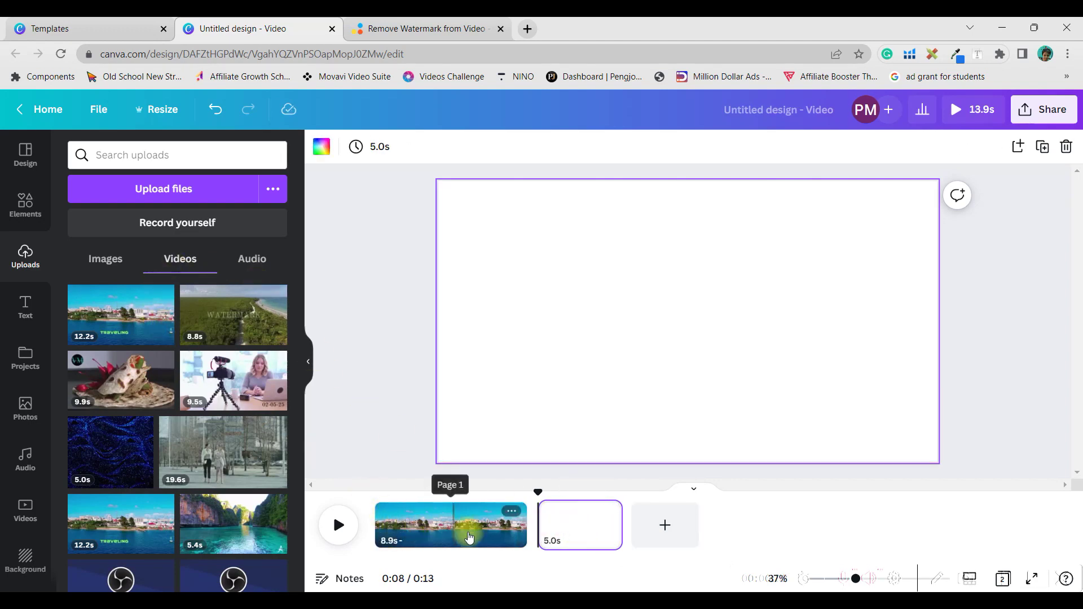
left_click_drag(544, 522, 398, 527)
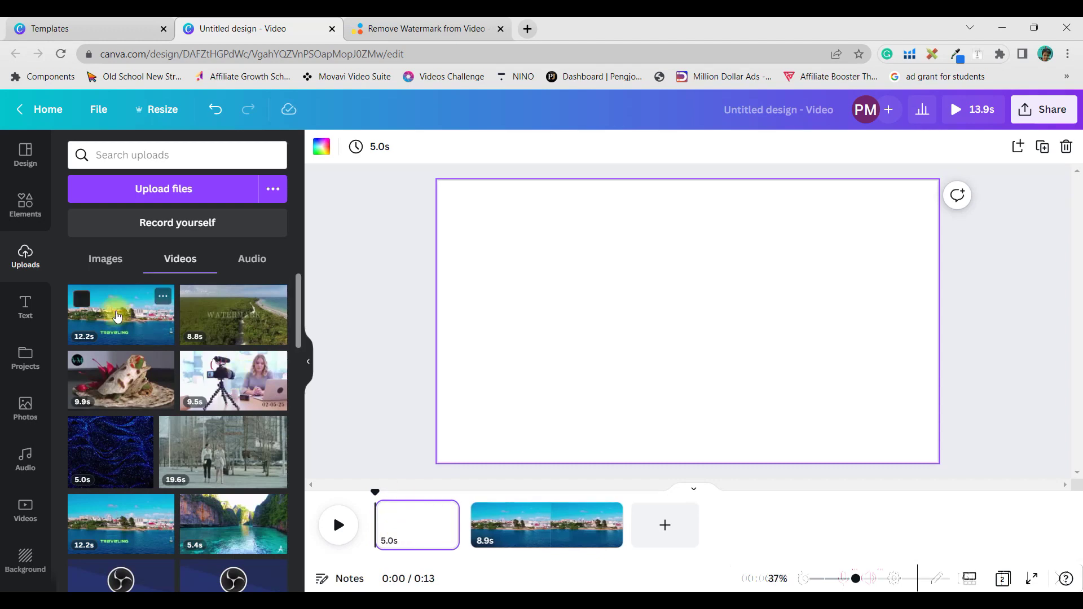
Step: Set the 12.2 s TRAVELING clip as the blank first page's background and trim the two pages to 3.4 s and 3.7 s
left_click(165, 319)
right_click(649, 368)
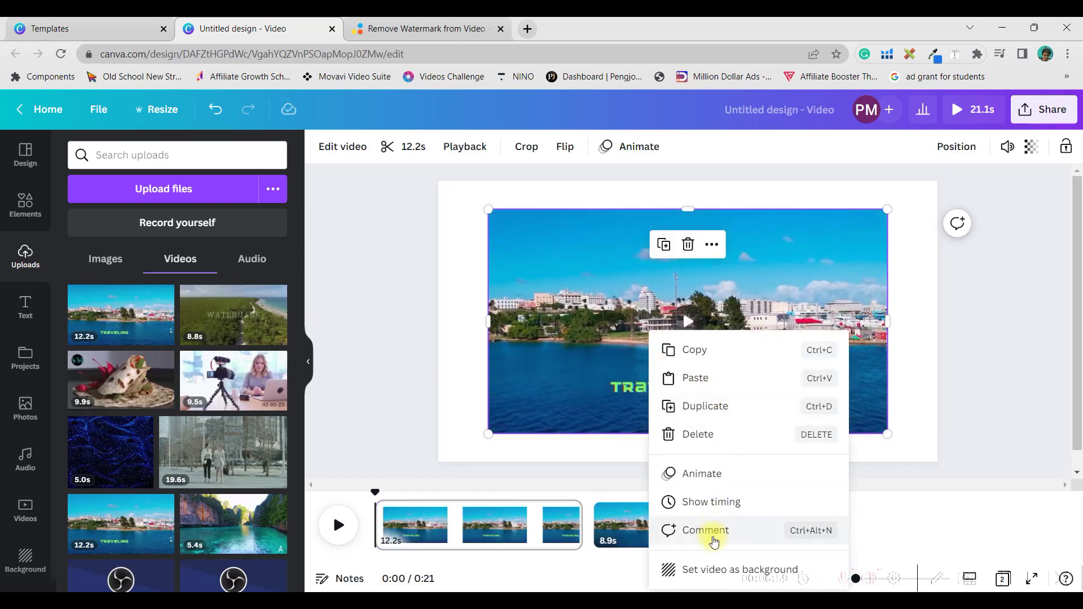
left_click(698, 571)
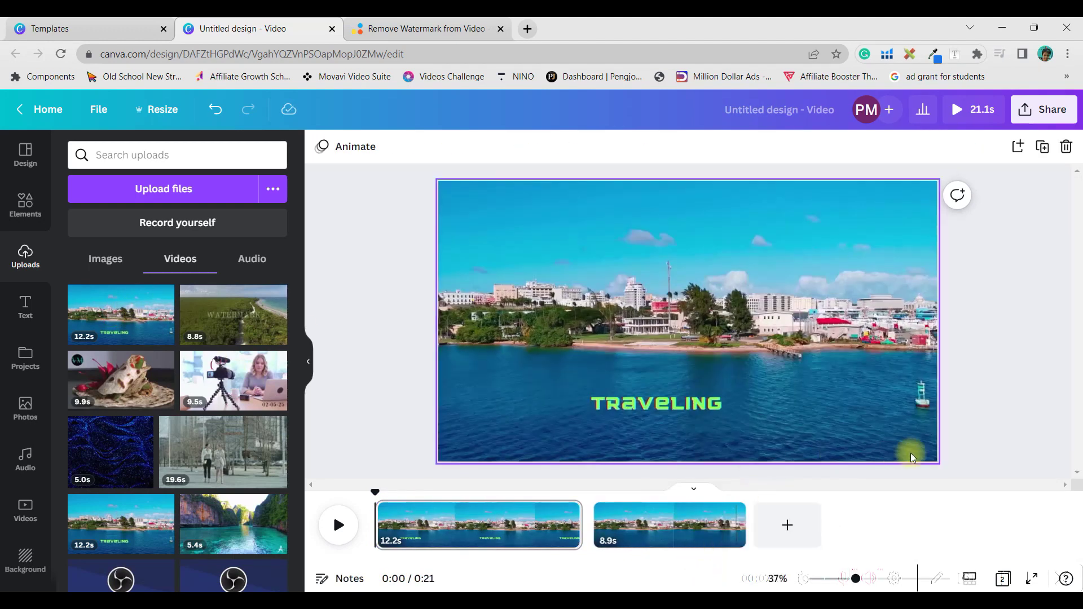
left_click_drag(581, 534, 507, 533)
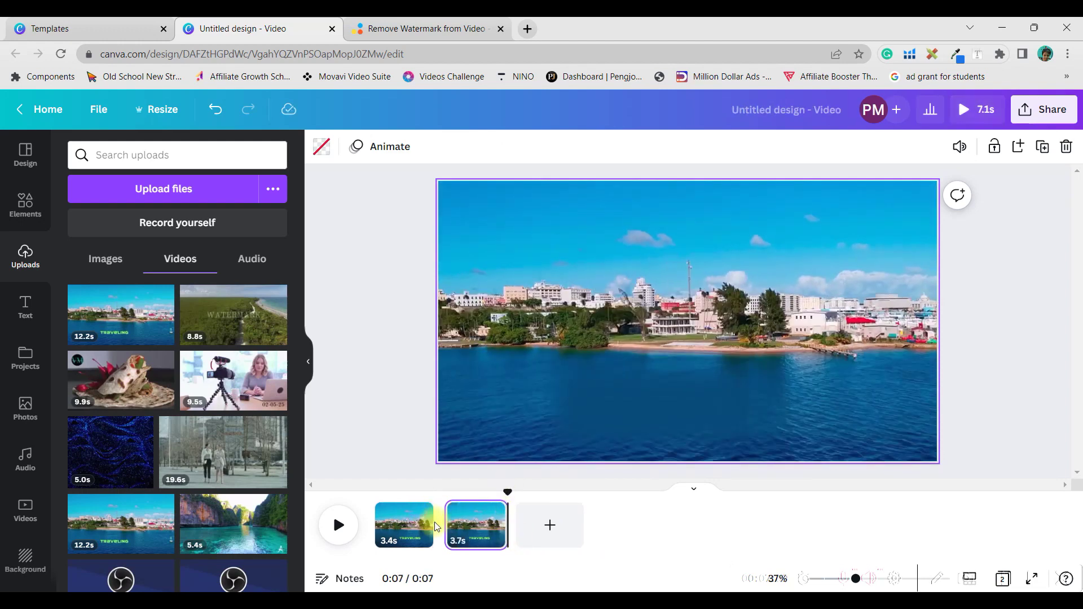
Step: Add a 1-second Colour Wipe transition between the original page and the covered page
mouse_move(458, 514)
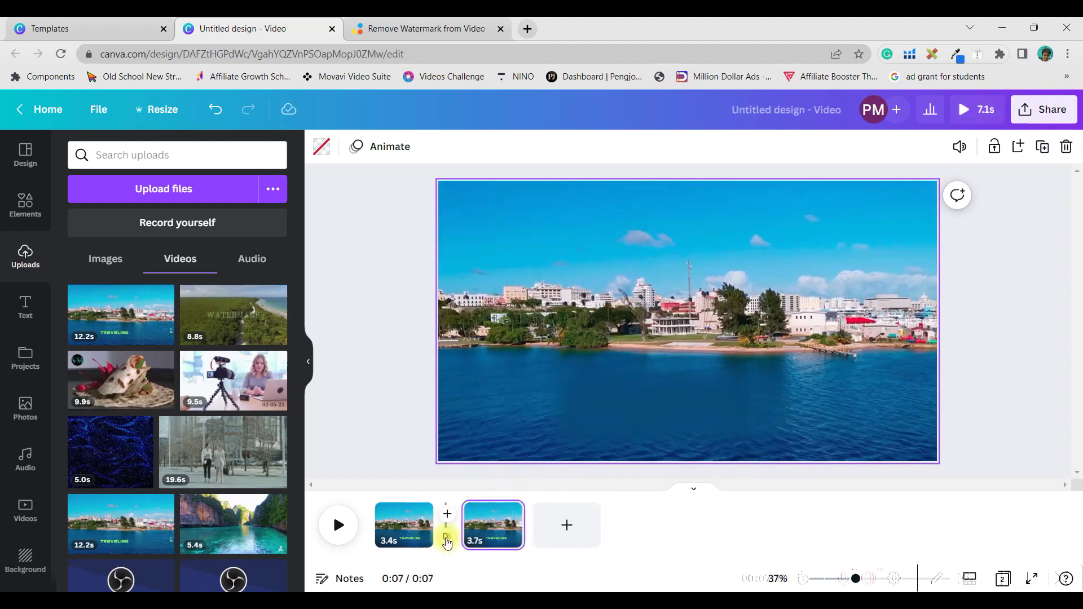
left_click(447, 516)
left_click(159, 309)
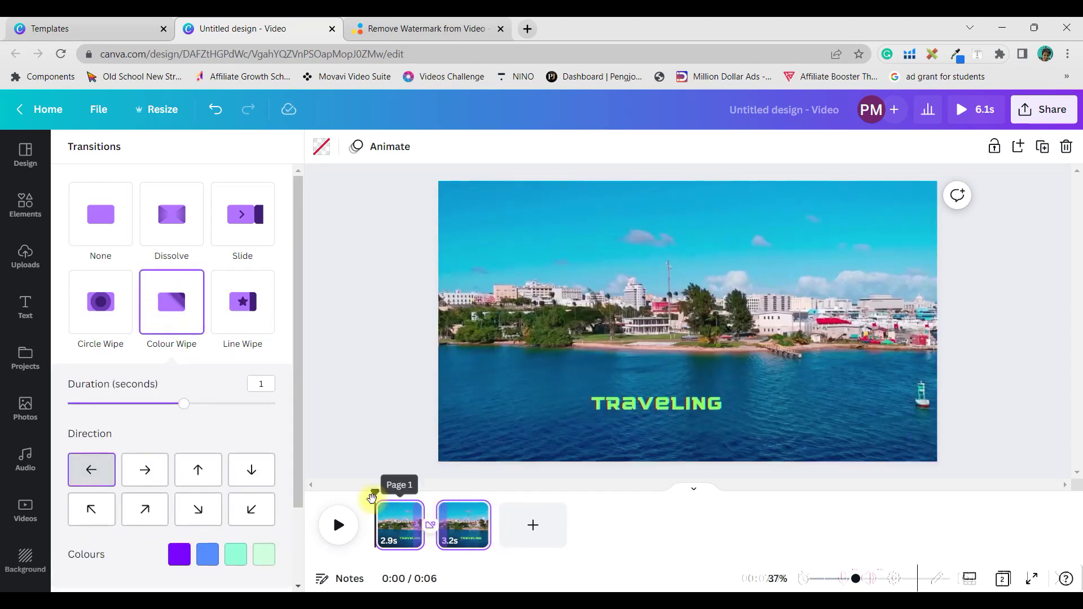
Step: Play the before-and-after video in the full preview and return to the editor
left_click(1044, 108)
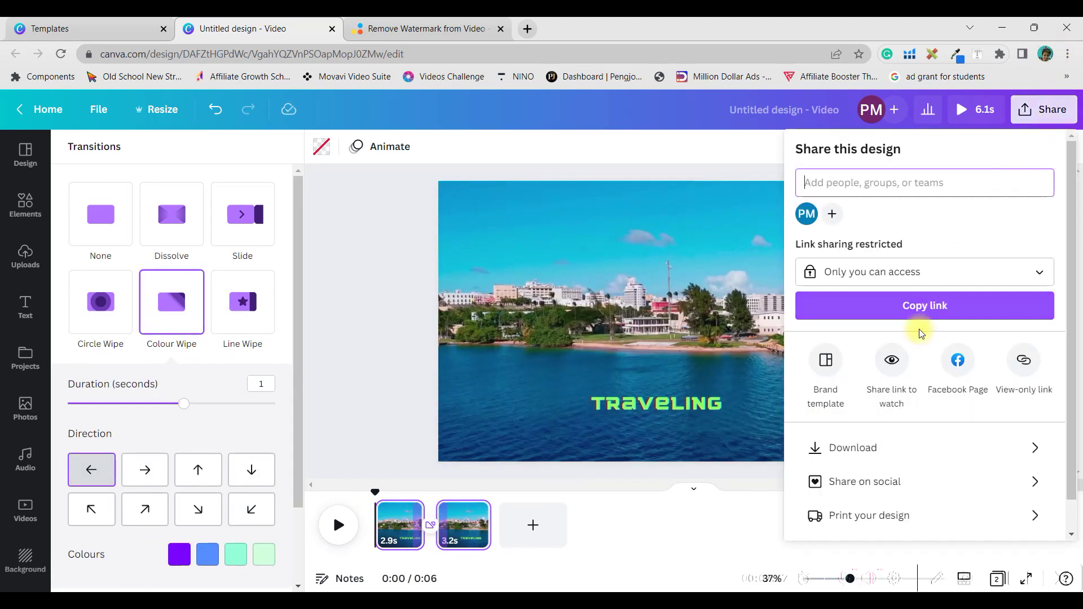
left_click(427, 265)
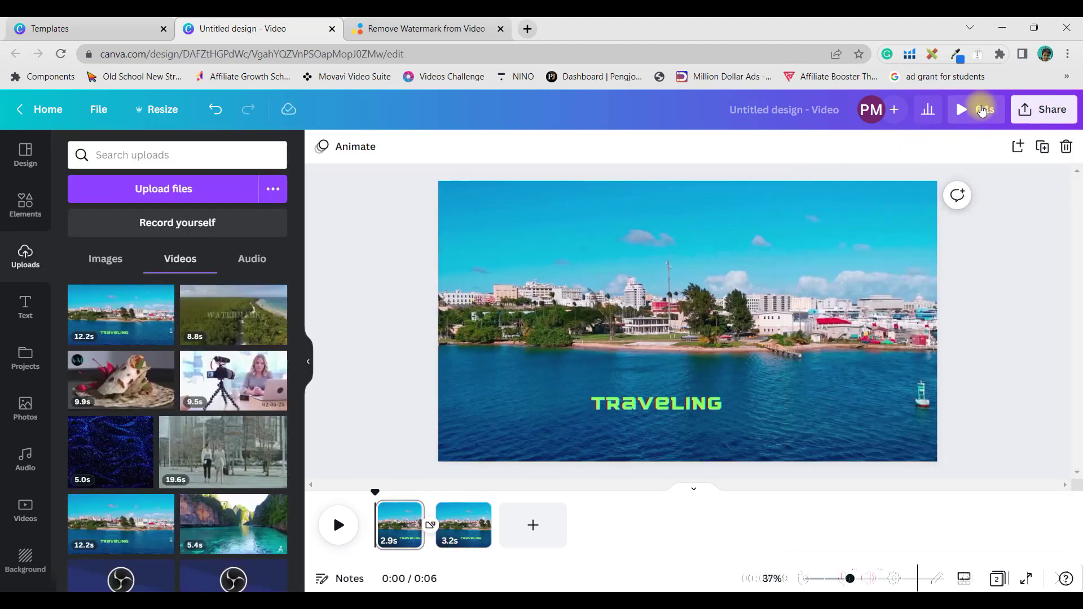
left_click(980, 110)
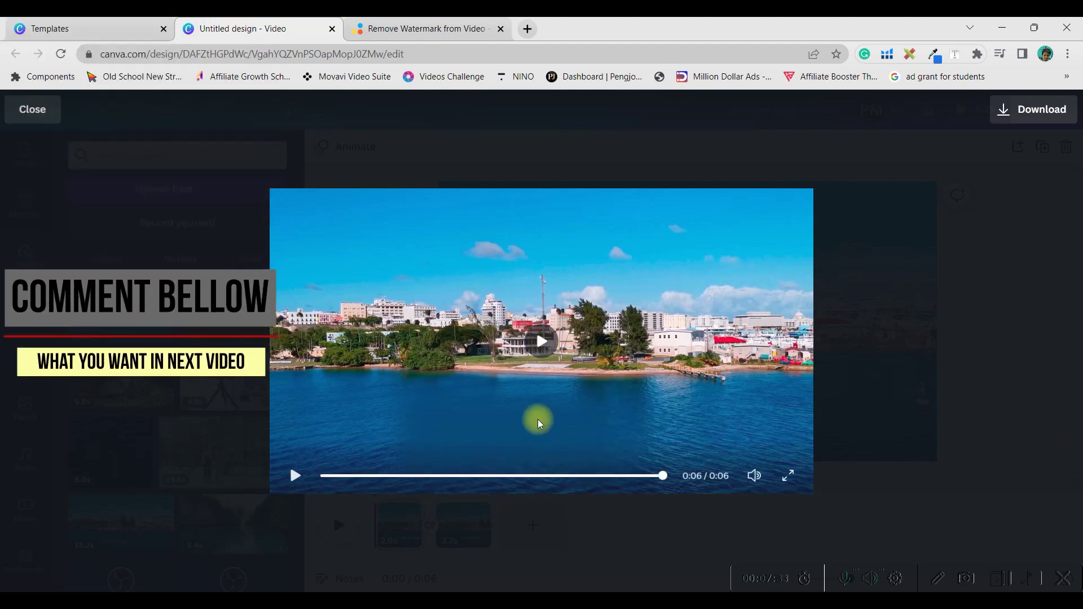
left_click(32, 109)
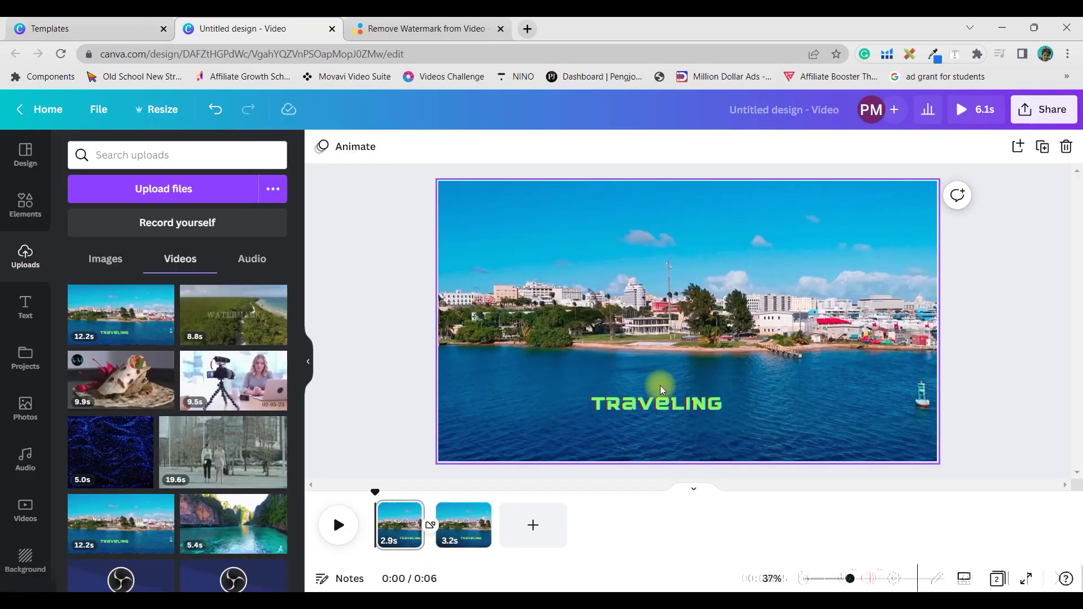
Step: Keep only the covered page at 6.9 s and download the design as a 1080p (HD) MP4 video
left_click(474, 535)
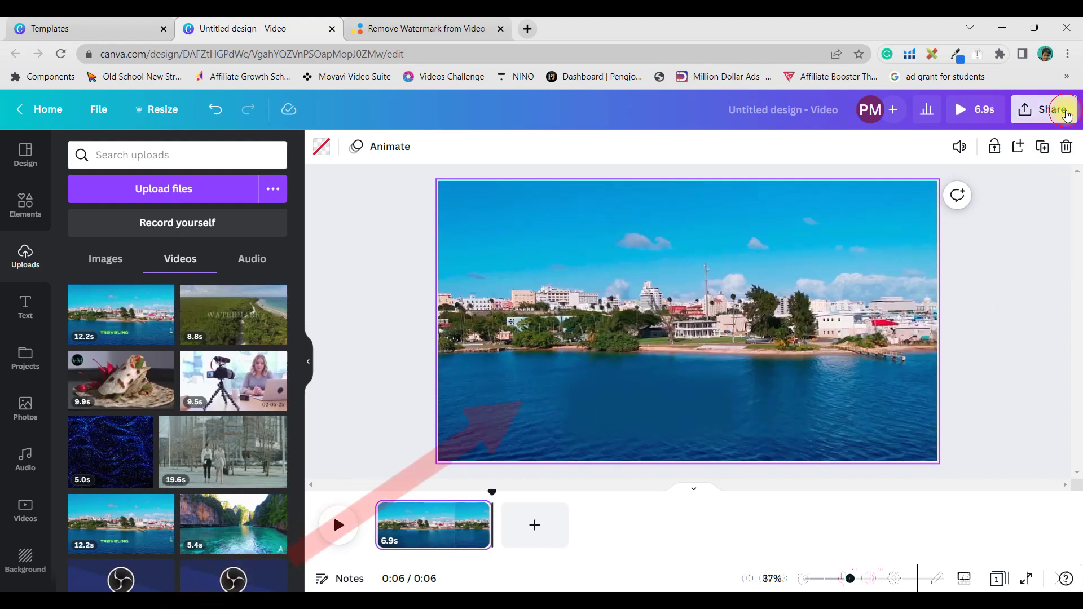
left_click(1042, 110)
left_click(894, 444)
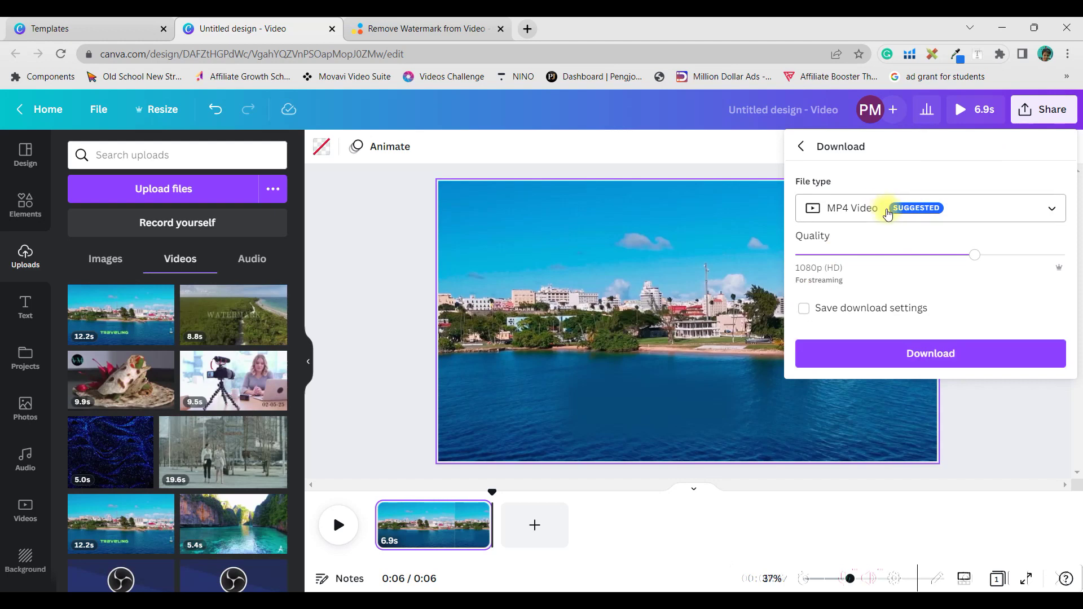
left_click(992, 353)
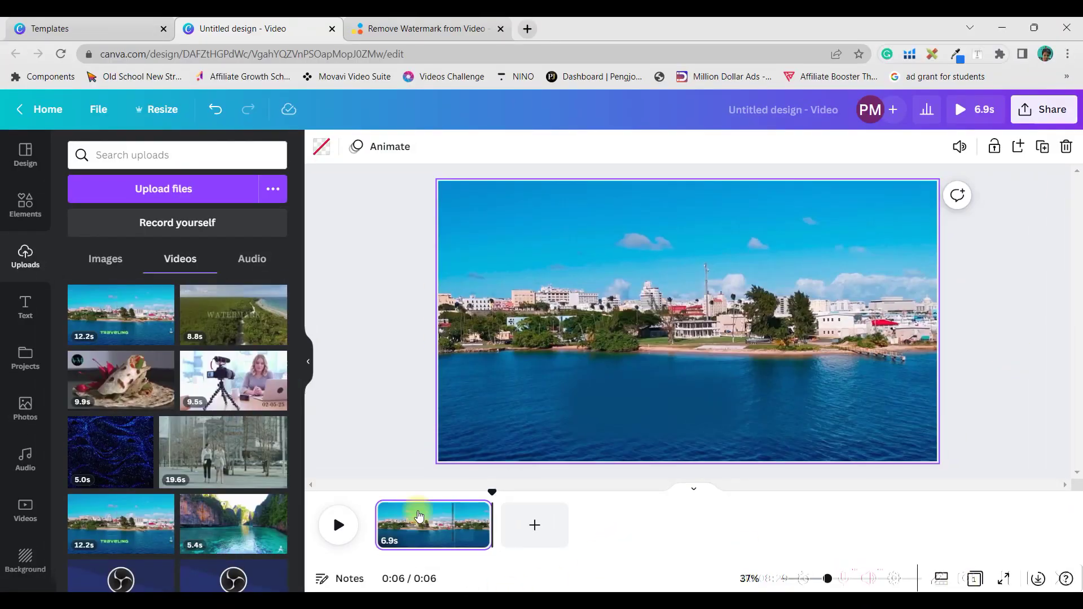
Step: Add a new page and set the uploaded 9.9 s food wrap video with the round VM logo as its background
left_click(533, 524)
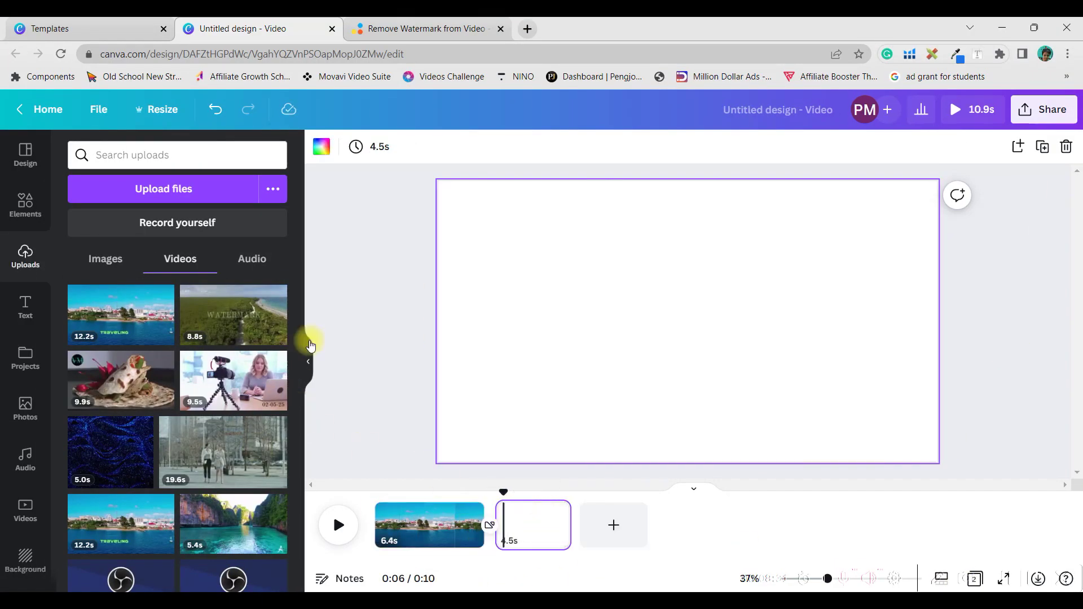
left_click(121, 379)
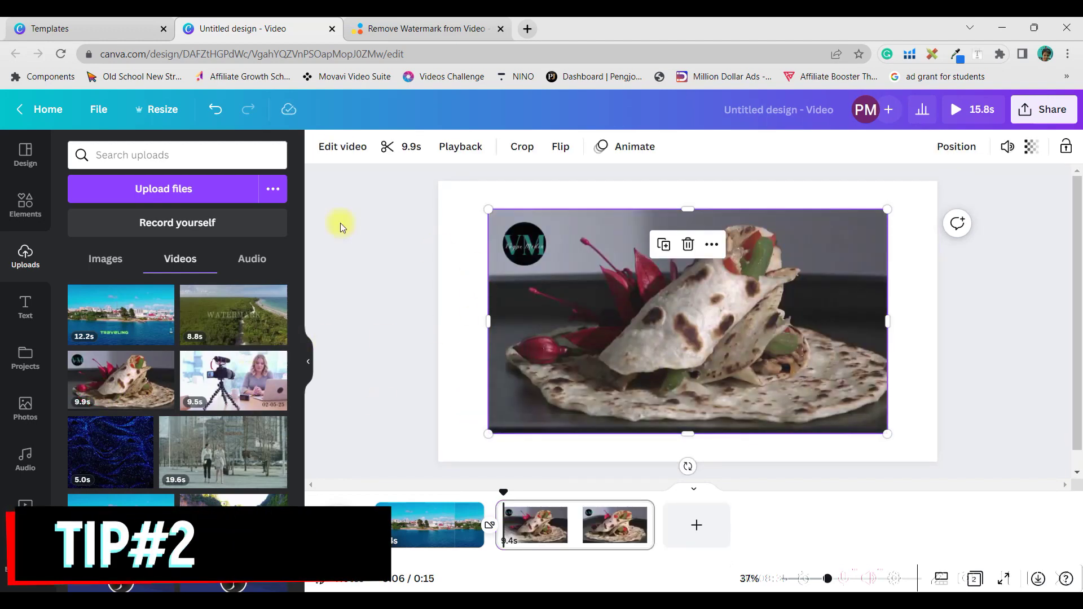
left_click(512, 233)
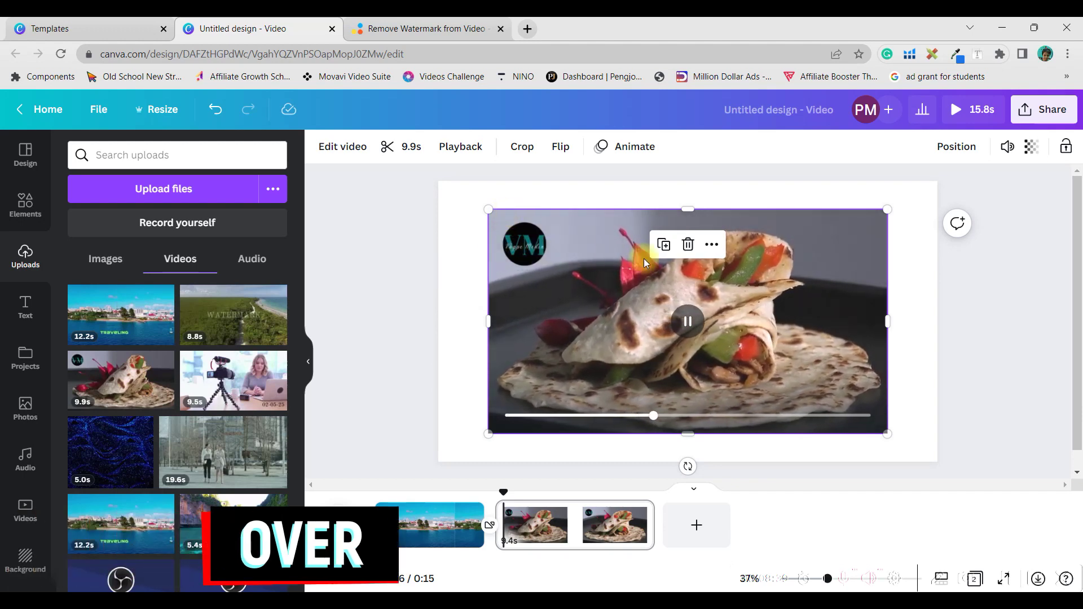
right_click(726, 296)
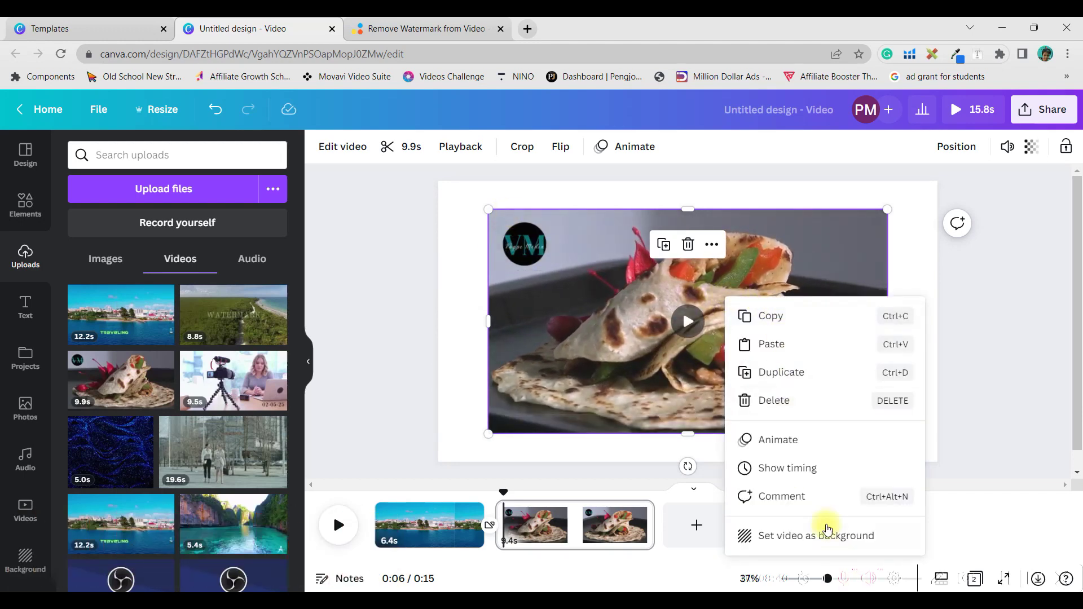
left_click(858, 543)
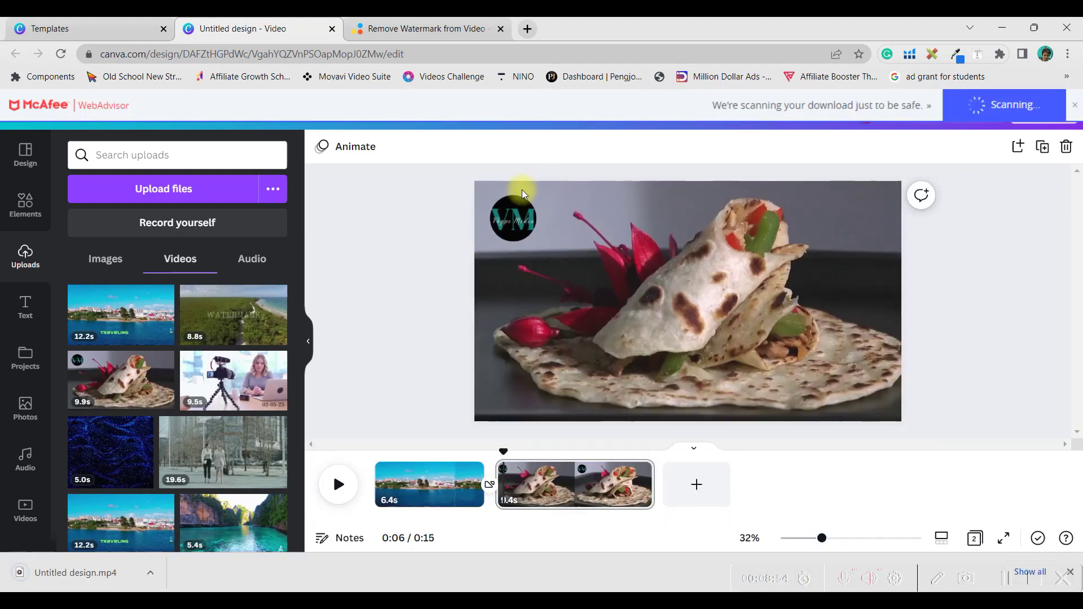
Step: Search the elements for "circle" and add the plain circle shape to the food video page
left_click(25, 204)
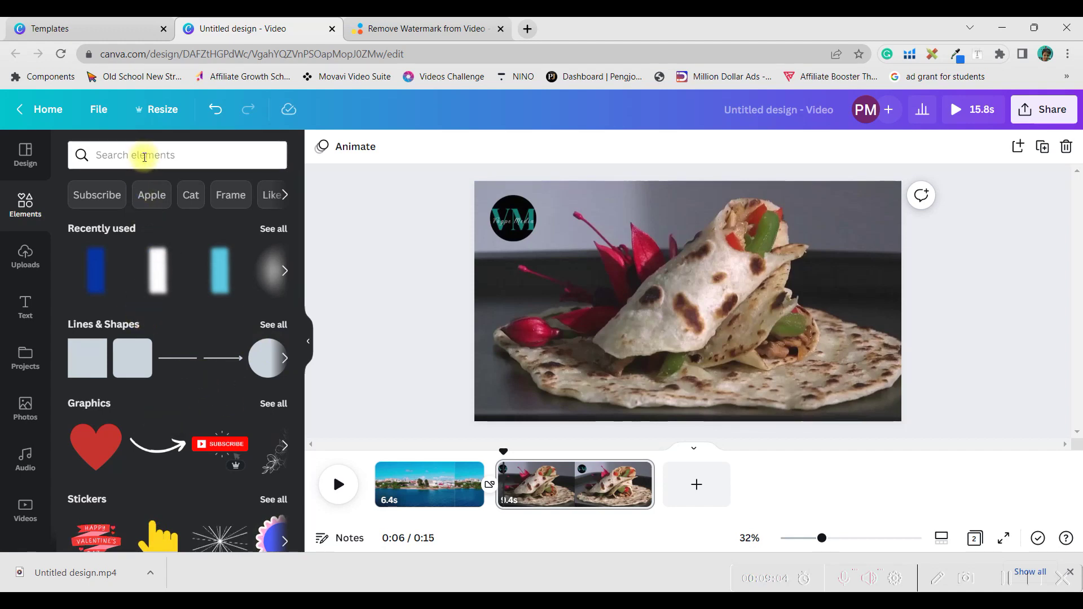
left_click(147, 154)
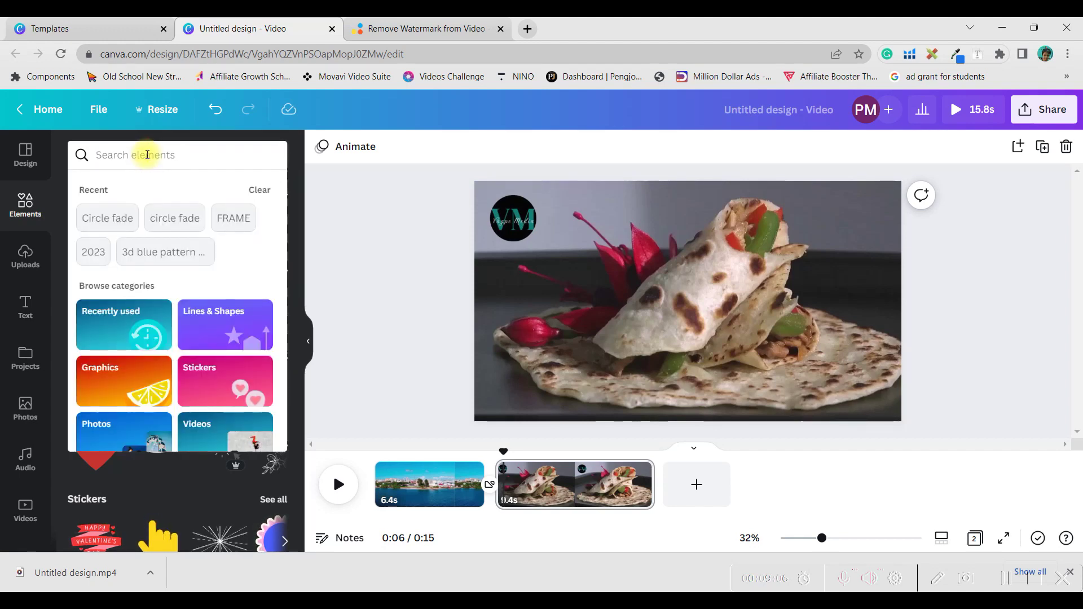
type("circle")
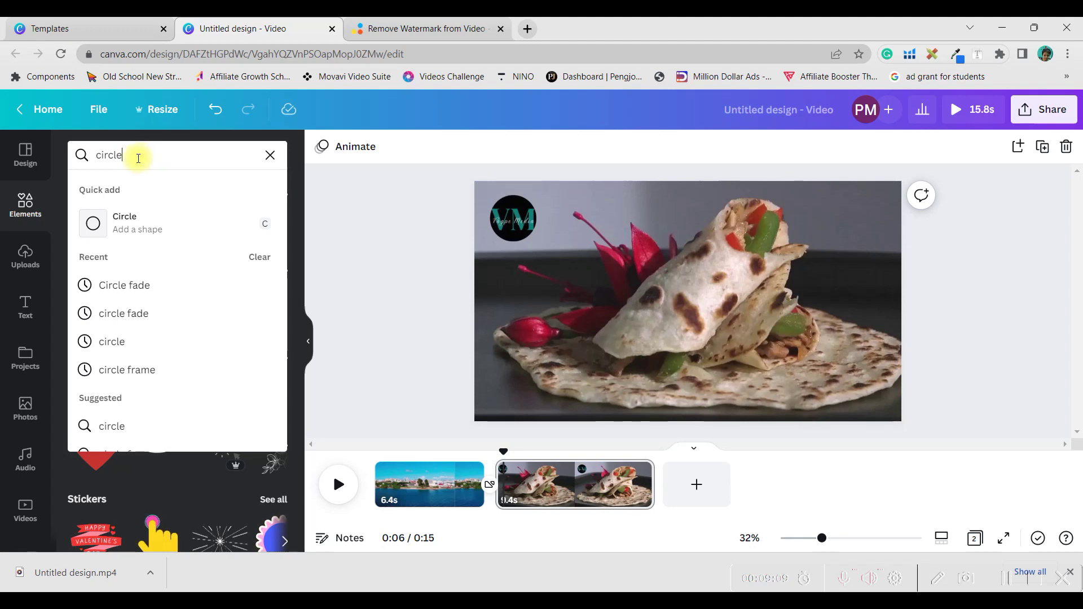
key("Return")
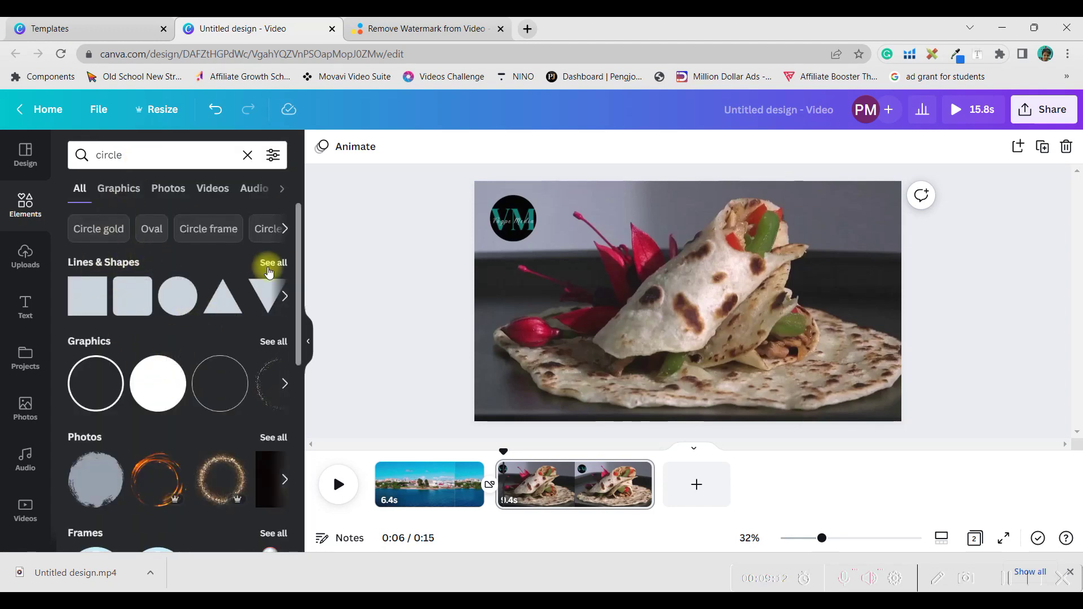
left_click(272, 266)
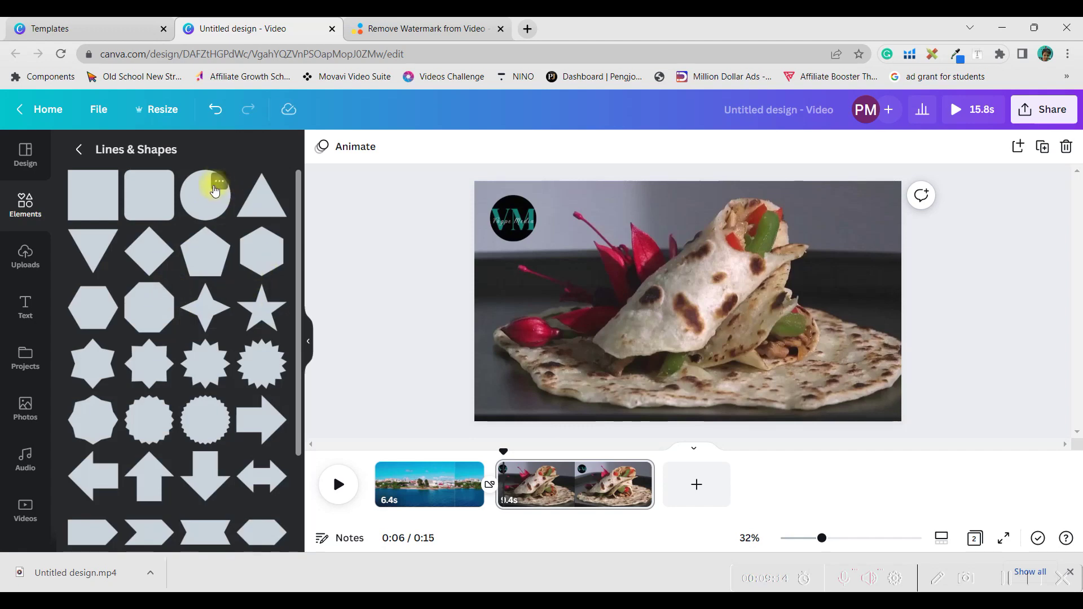
left_click(215, 192)
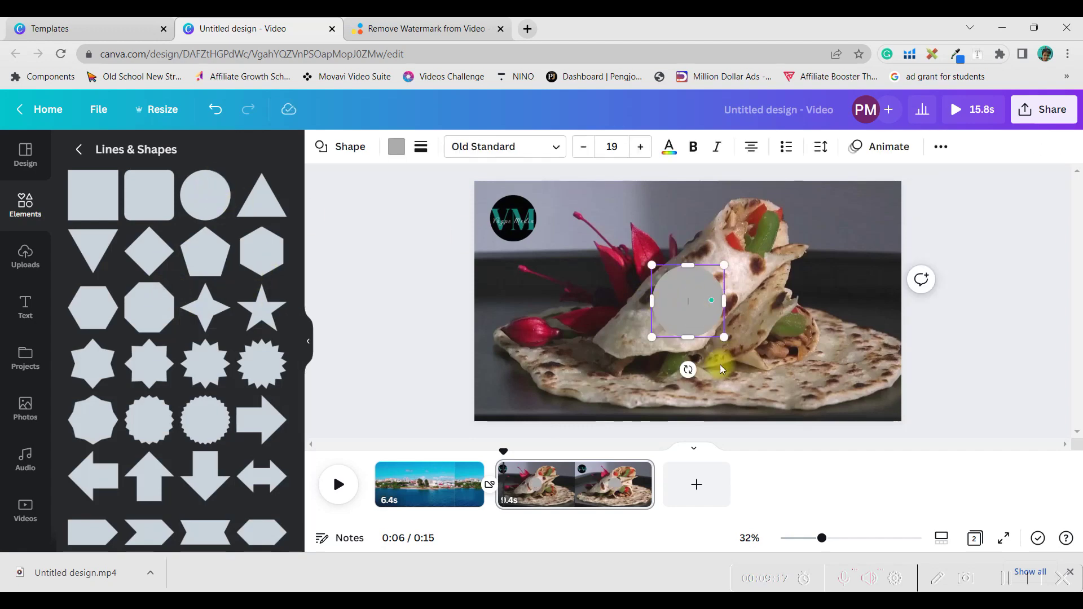
Step: Move the circle onto the VM logo in the food video and resize it to cover the logo
left_click(855, 286)
left_click_drag(715, 314, 523, 227)
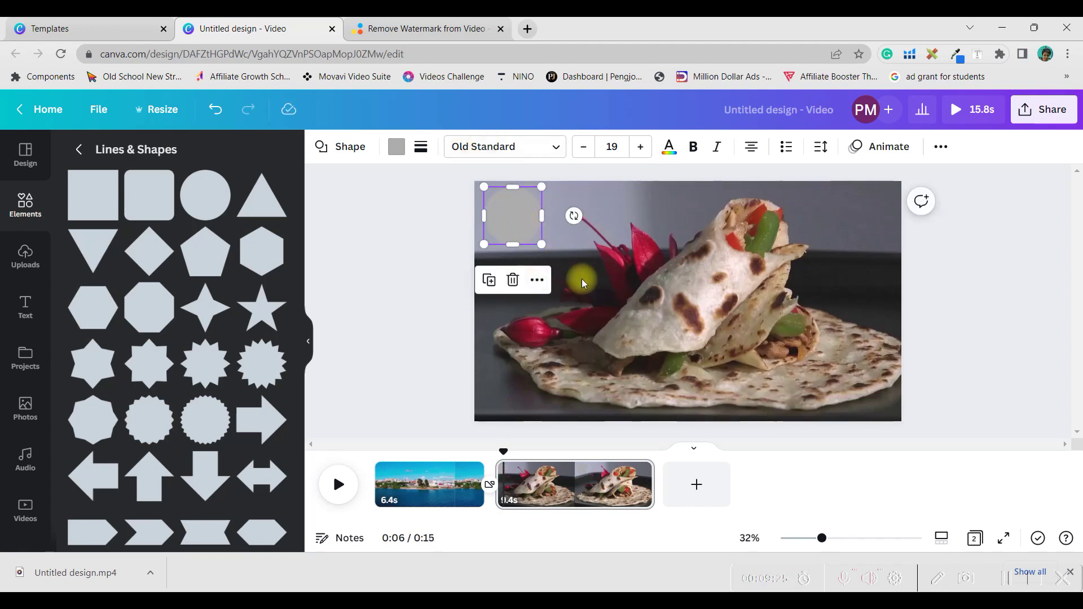
left_click(953, 329)
Step: Recolour the circle by sampling the grey background beside the logo with the colour picker
left_click(502, 226)
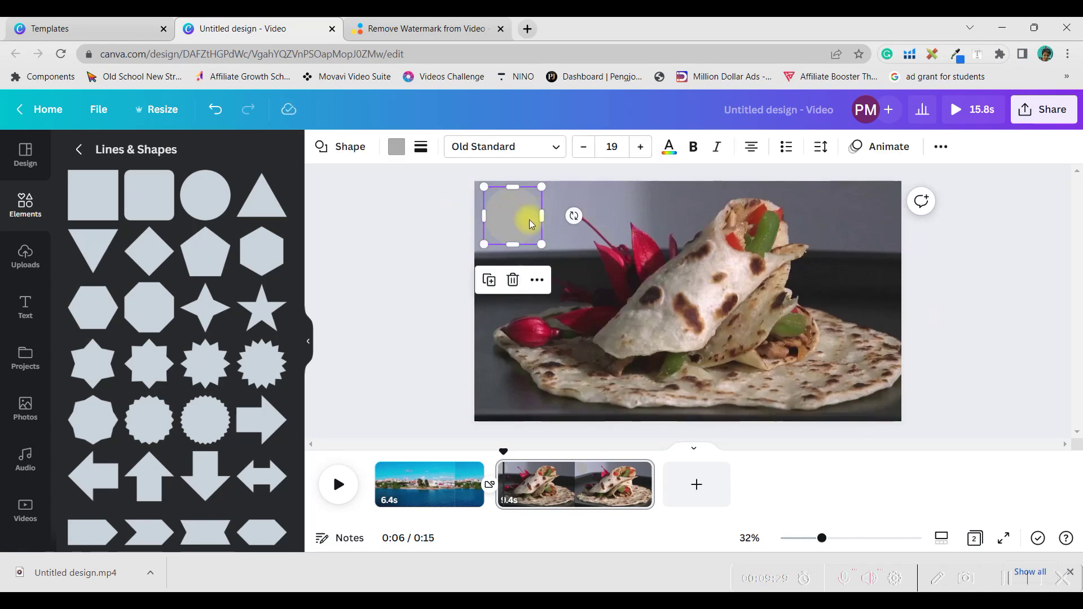
left_click(398, 148)
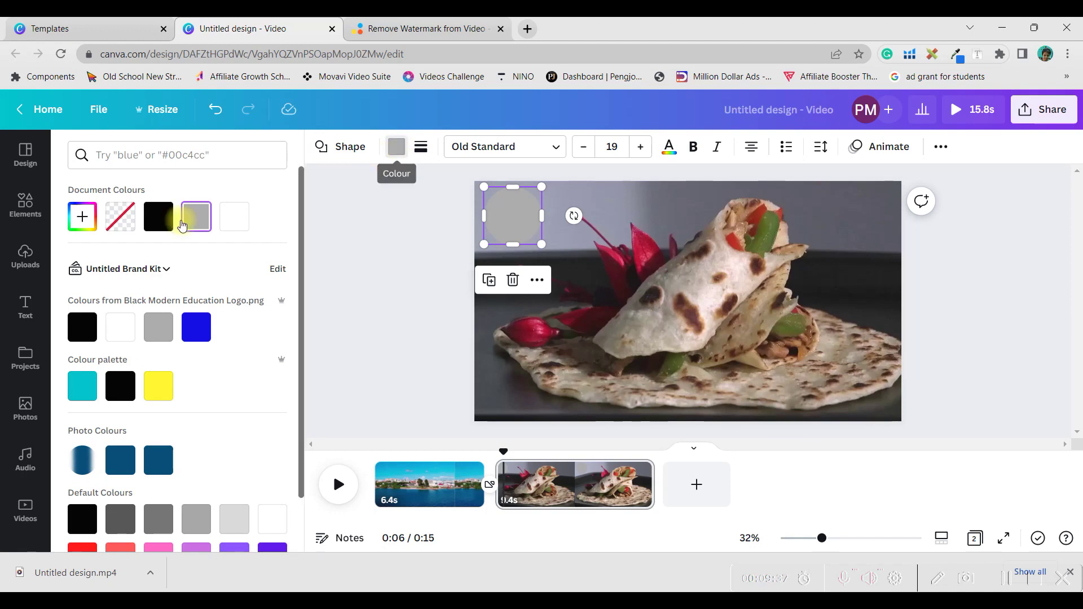
left_click(82, 214)
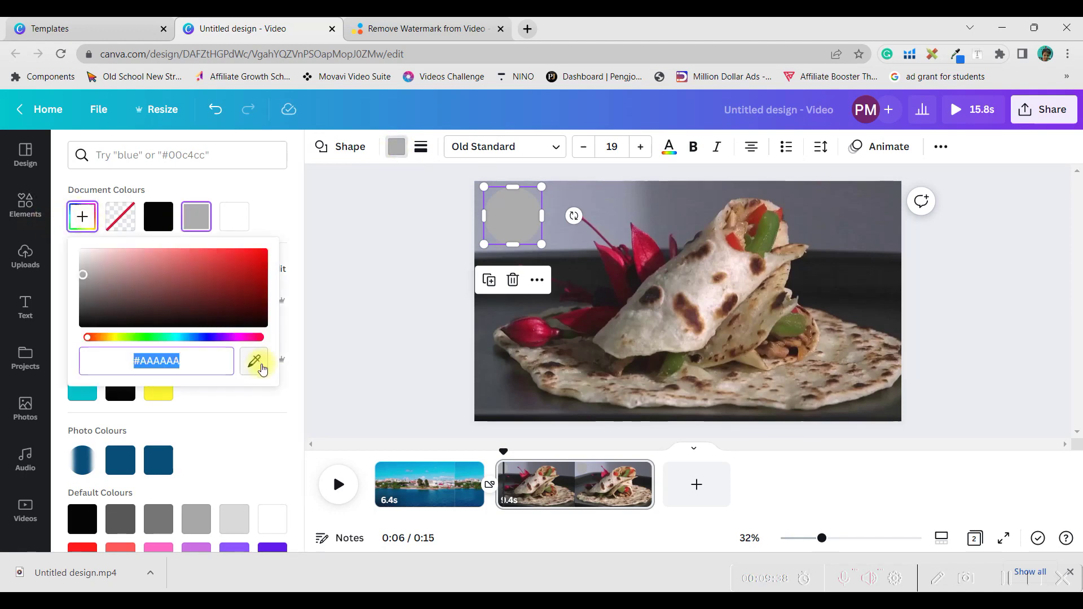
left_click(261, 365)
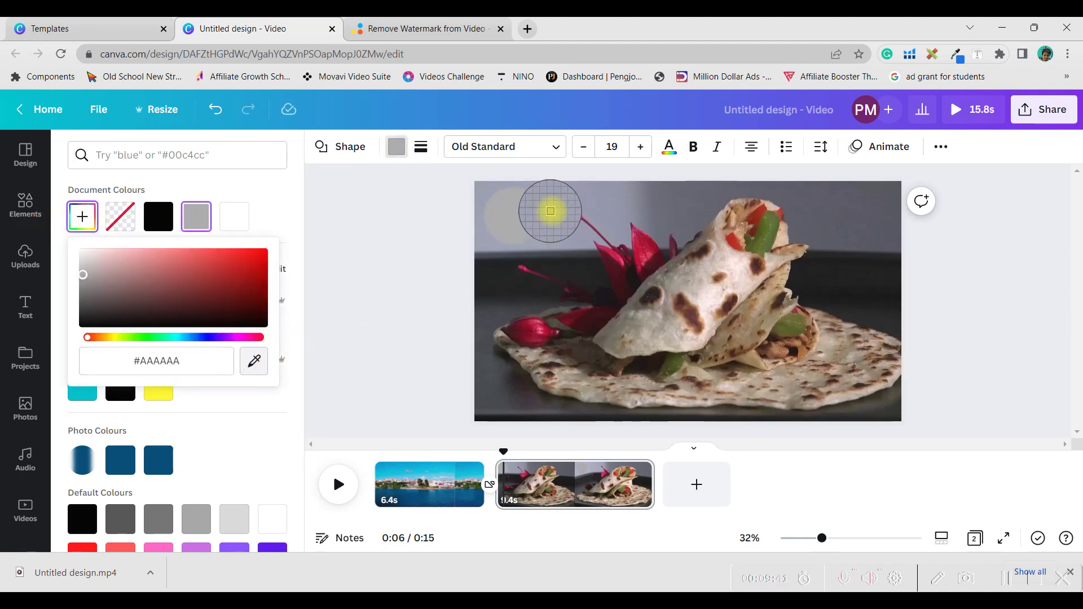
left_click(550, 211)
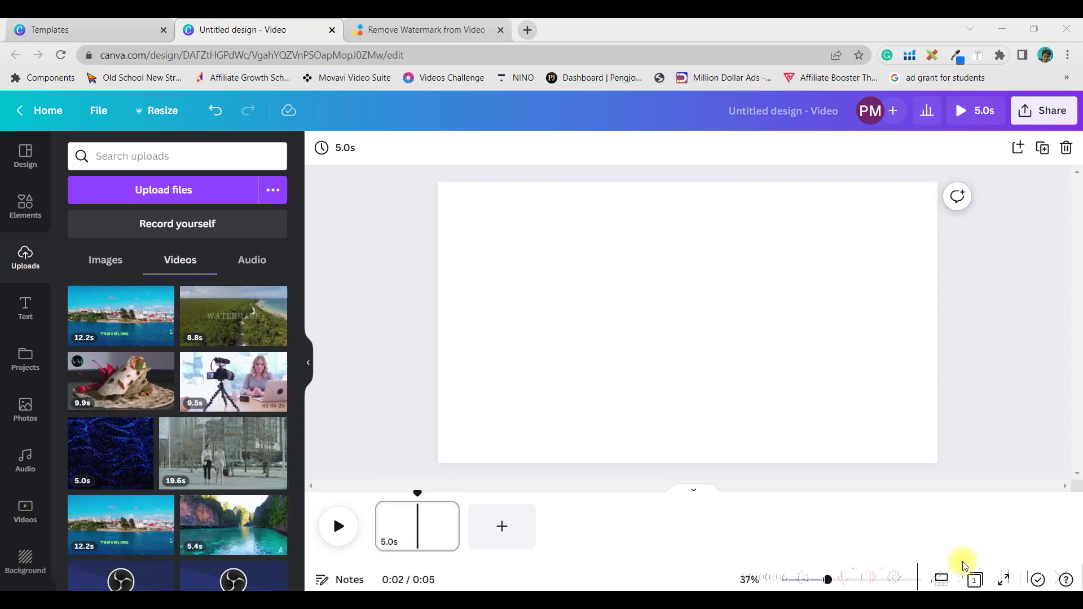
Step: Place the uploaded 9.5 s video of the woman with the camera on the blank page and try setting it as background
left_click(252, 384)
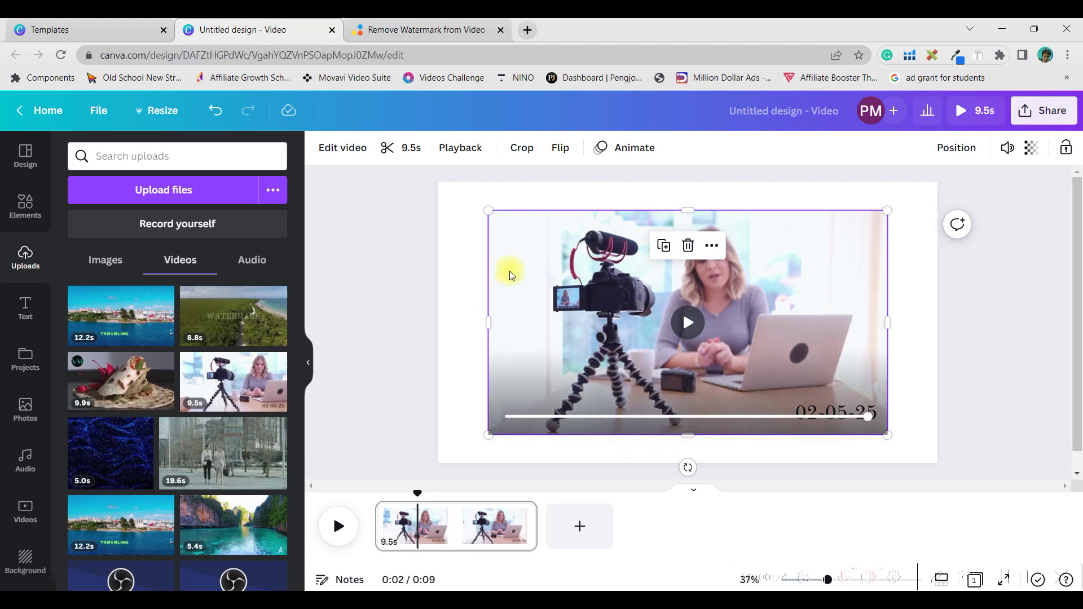
right_click(789, 290)
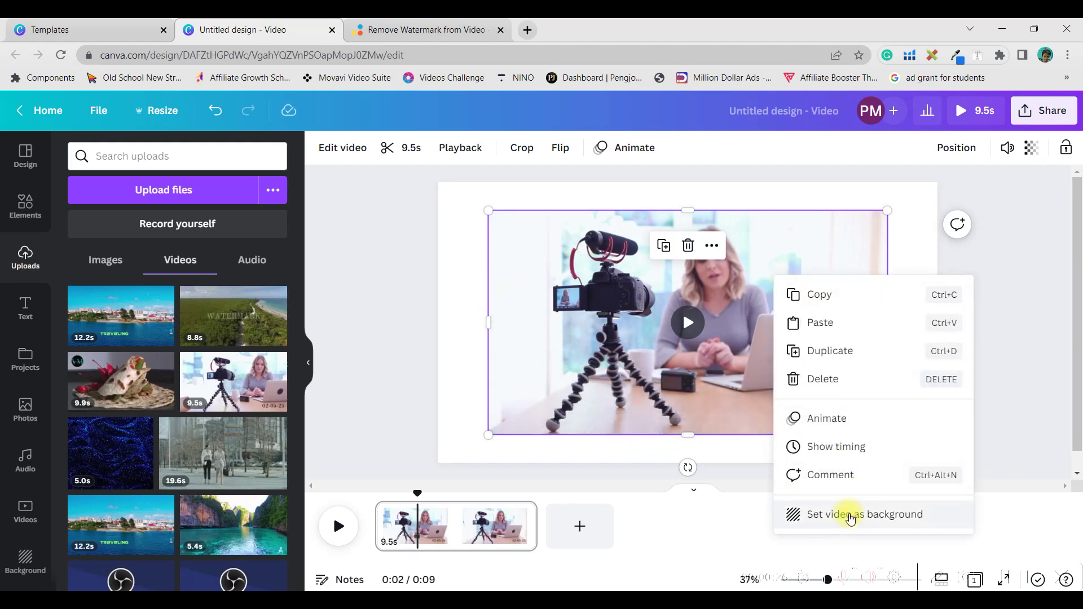
left_click(850, 514)
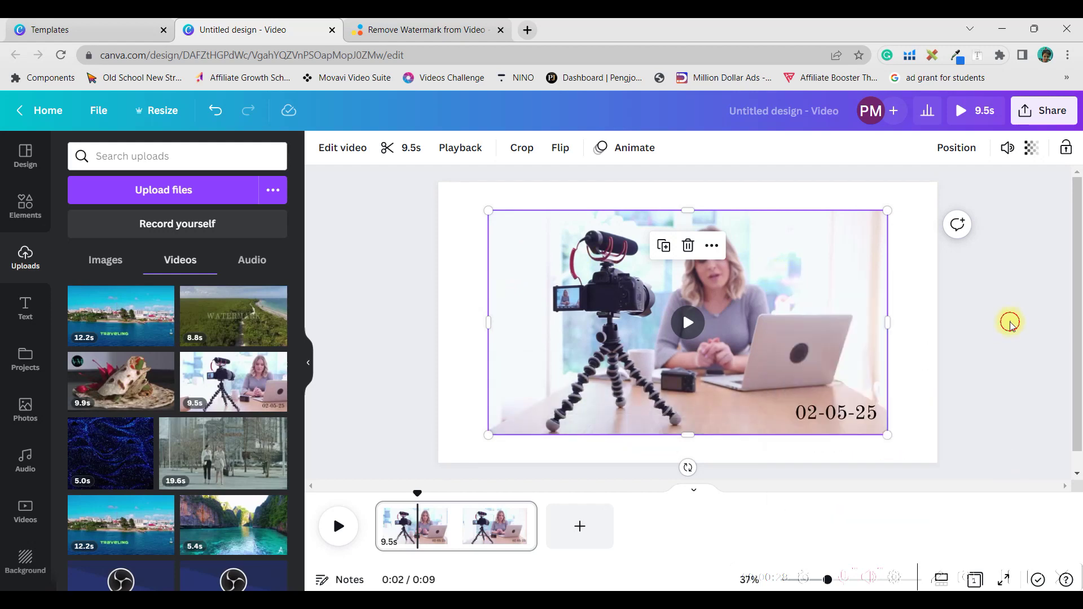
Step: Crop the date stamp off the video's lower edge and enlarge the clip to fill the whole page
left_click(673, 434)
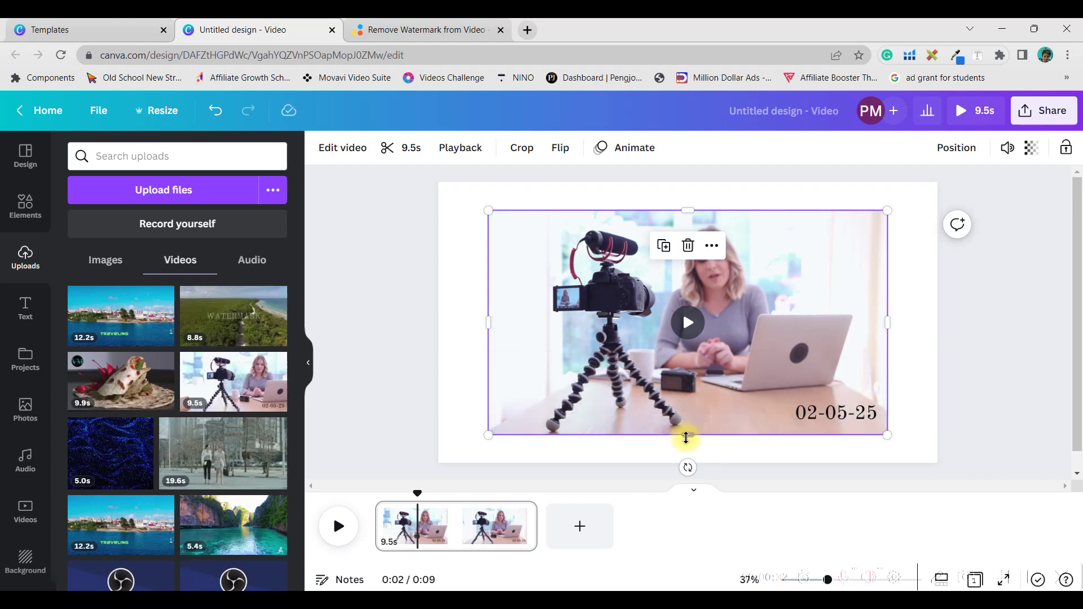
left_click_drag(685, 438, 684, 405)
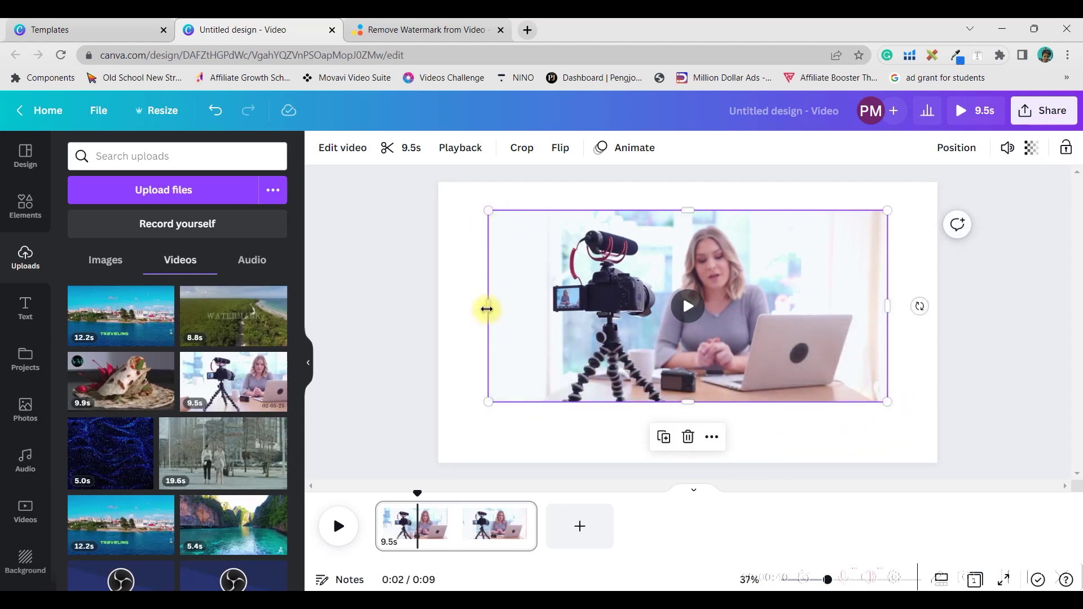
left_click_drag(488, 210, 415, 172)
left_click_drag(888, 401, 938, 454)
left_click_drag(795, 245, 834, 275)
left_click_drag(476, 309, 429, 287)
left_click_drag(953, 465, 953, 469)
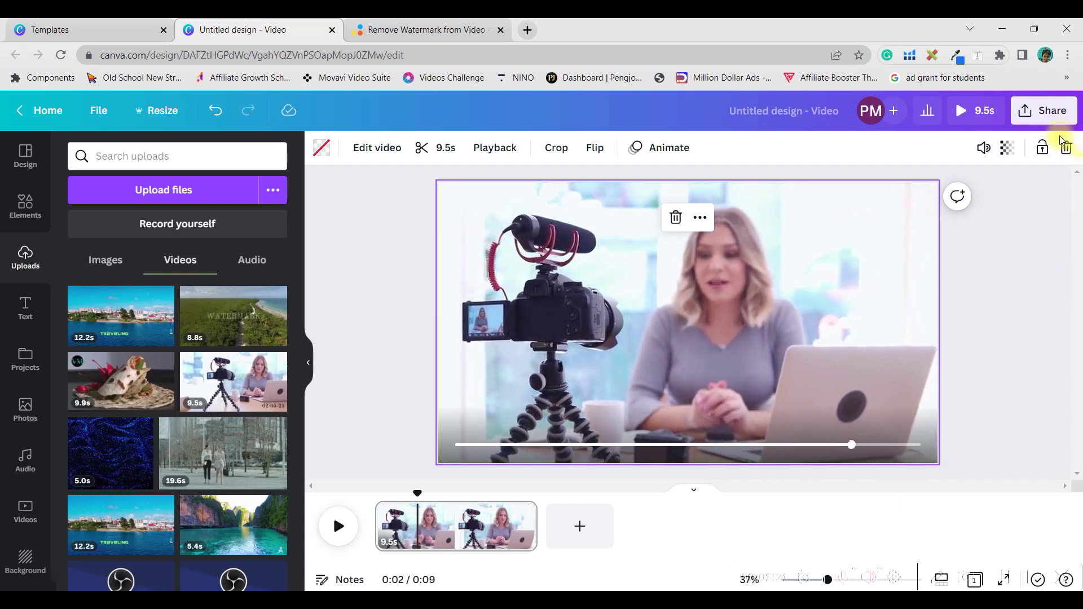
Step: Check the design's download options with MP4 Video as the file type and 1080p (HD) quality, then close them
left_click(1037, 111)
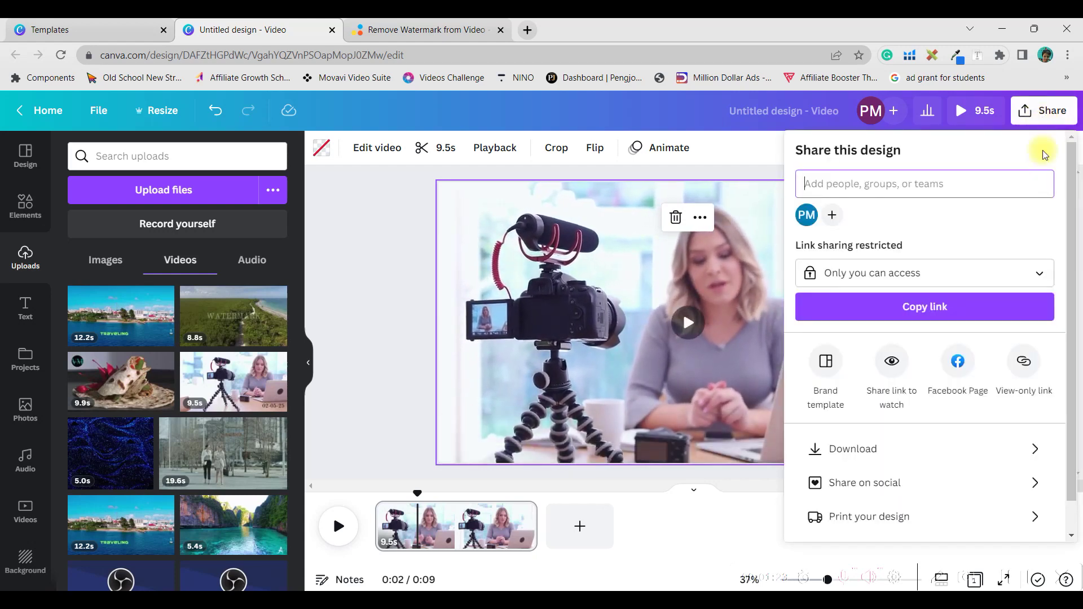
left_click(901, 454)
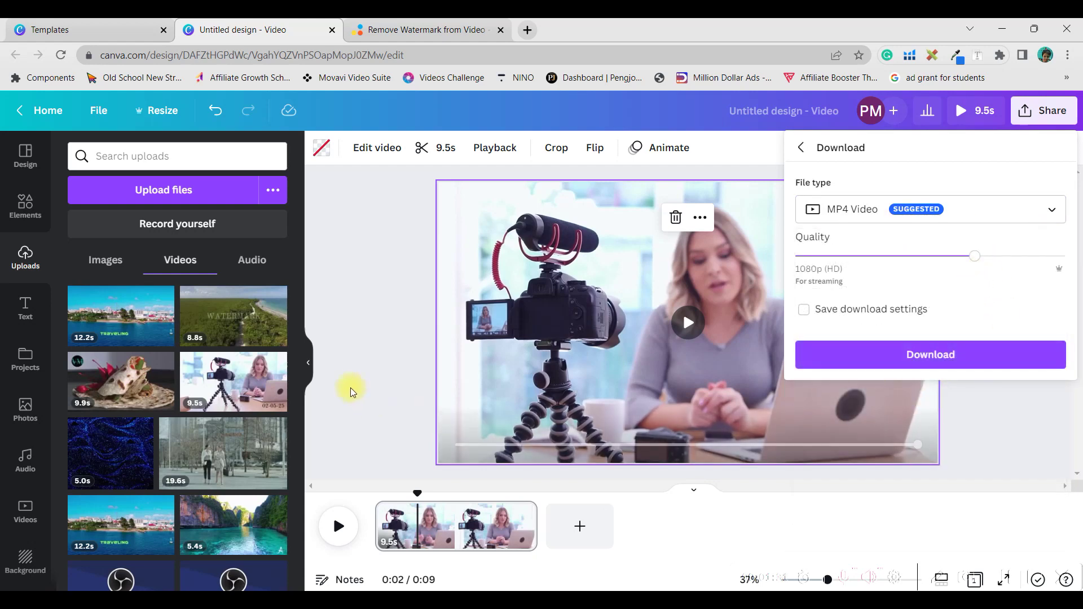
left_click(367, 306)
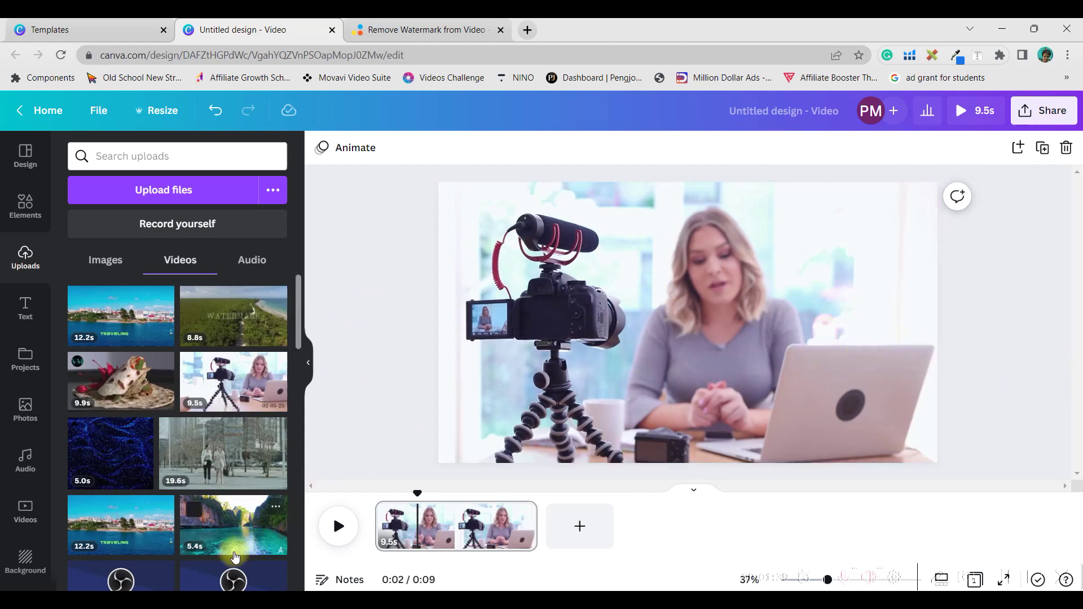
Step: Add the uploaded 5.4 s video of the lagoon between cliffs as a second page after the camera video
left_click_drag(254, 542, 584, 526)
left_click(251, 534)
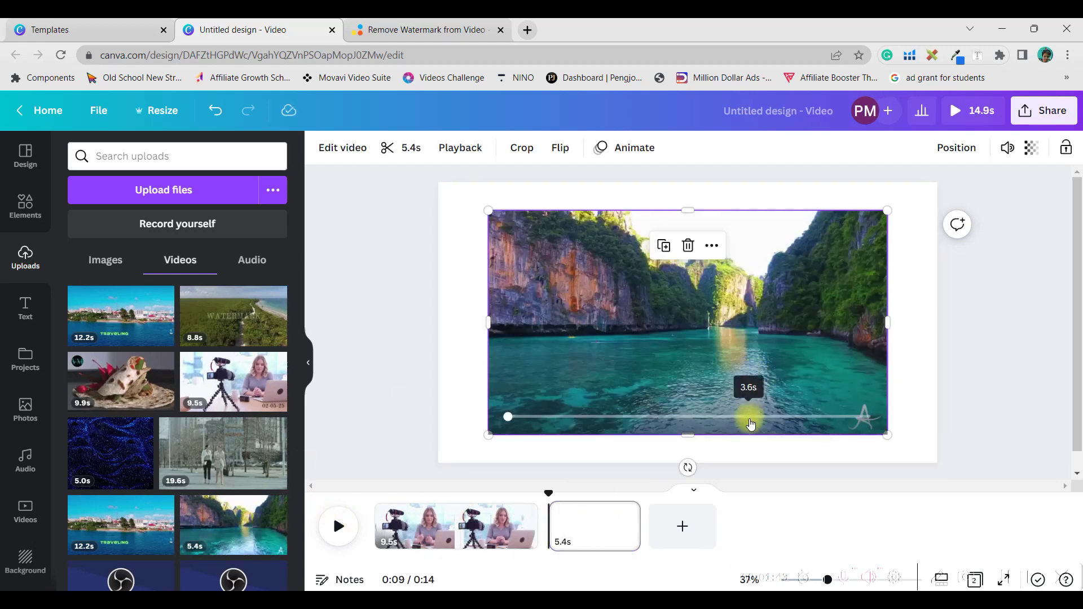
mouse_move(863, 423)
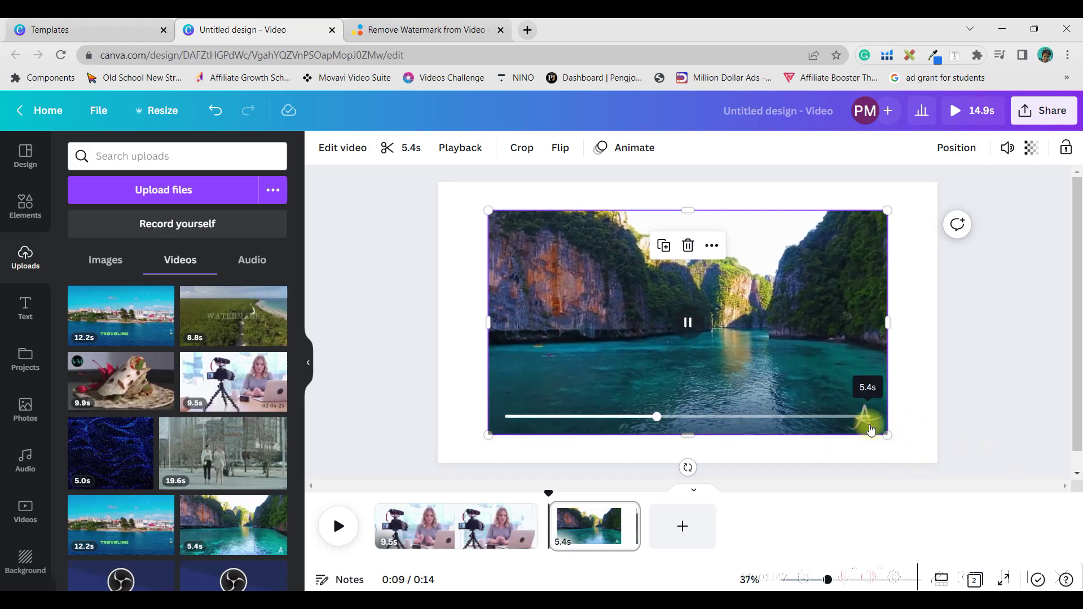
Step: Crop the A logo off the lagoon clip's lower edge and trim its page to 3.6 s
left_click_drag(686, 437, 689, 410)
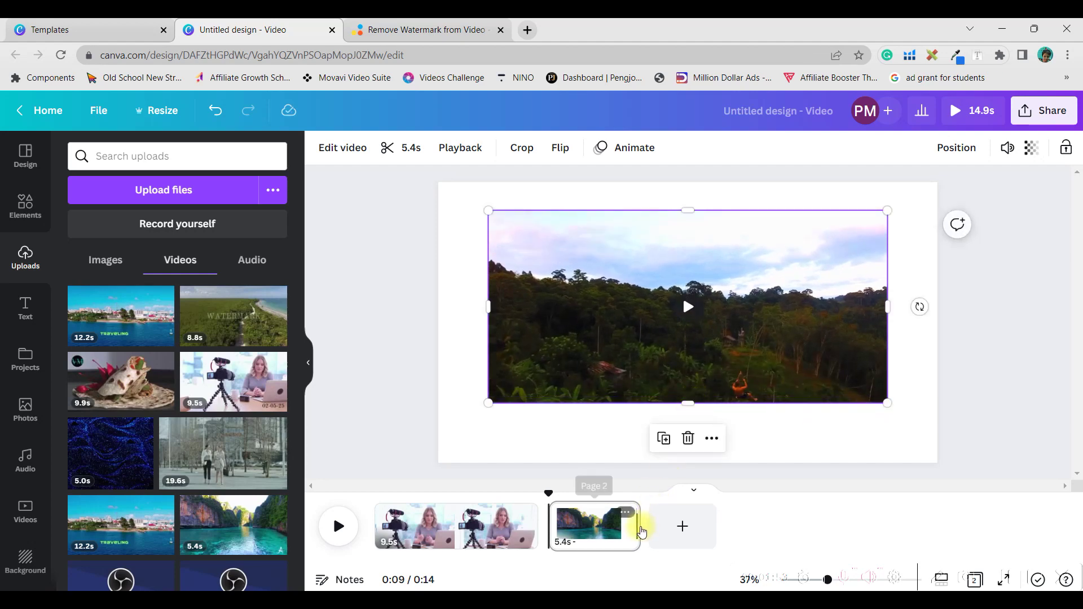
left_click_drag(636, 528, 602, 529)
left_click_drag(605, 530, 610, 530)
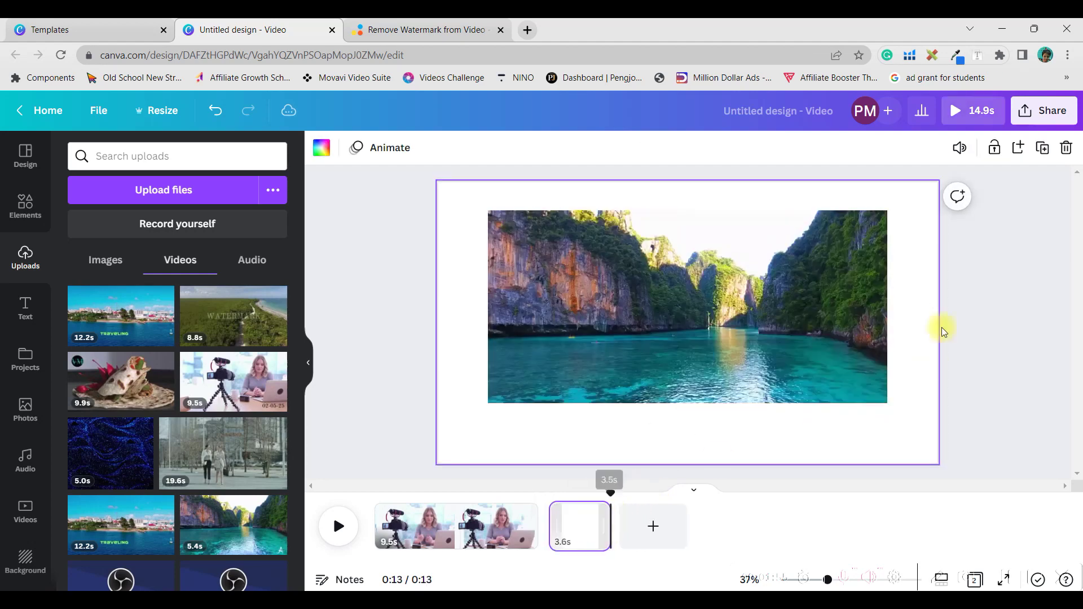
Step: Enlarge the cropped lagoon clip to fill the whole second page and play it from the page's start
left_click(869, 330)
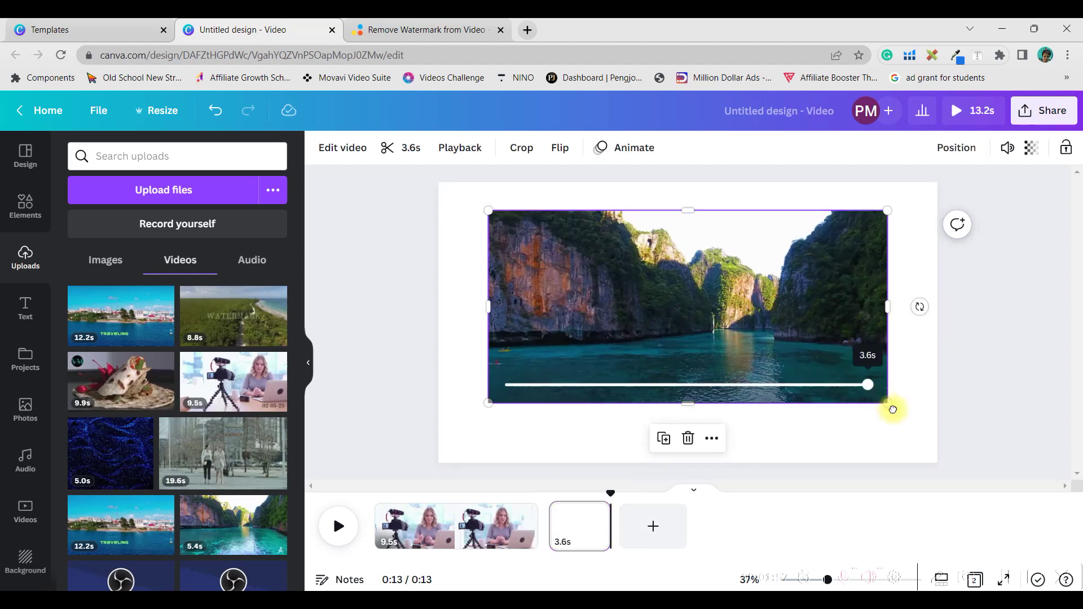
left_click_drag(888, 407, 988, 504)
left_click_drag(636, 206, 763, 263)
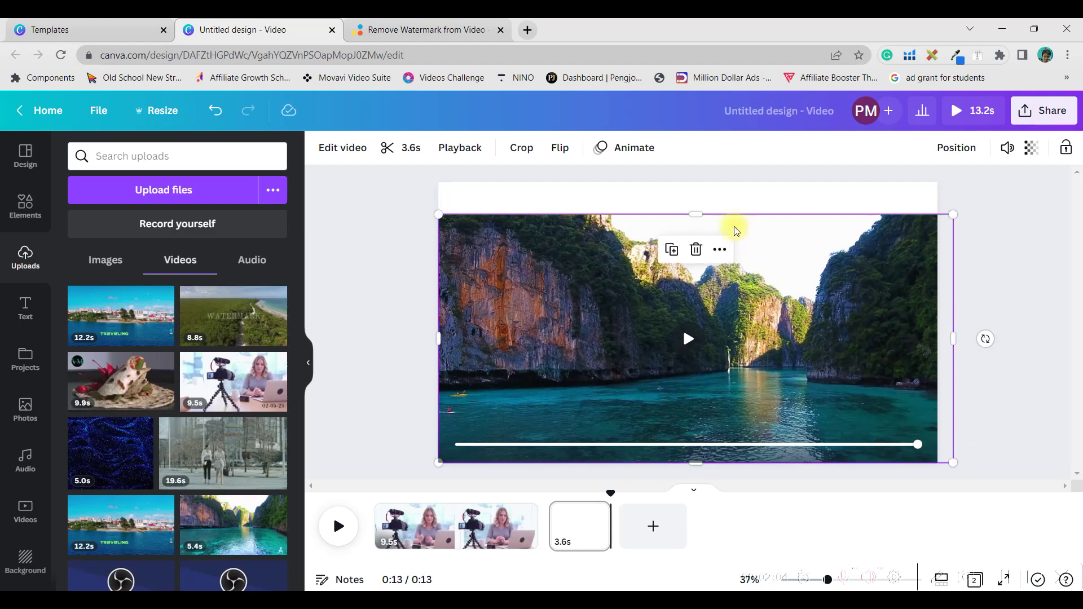
left_click_drag(695, 216, 695, 181)
left_click(1062, 260)
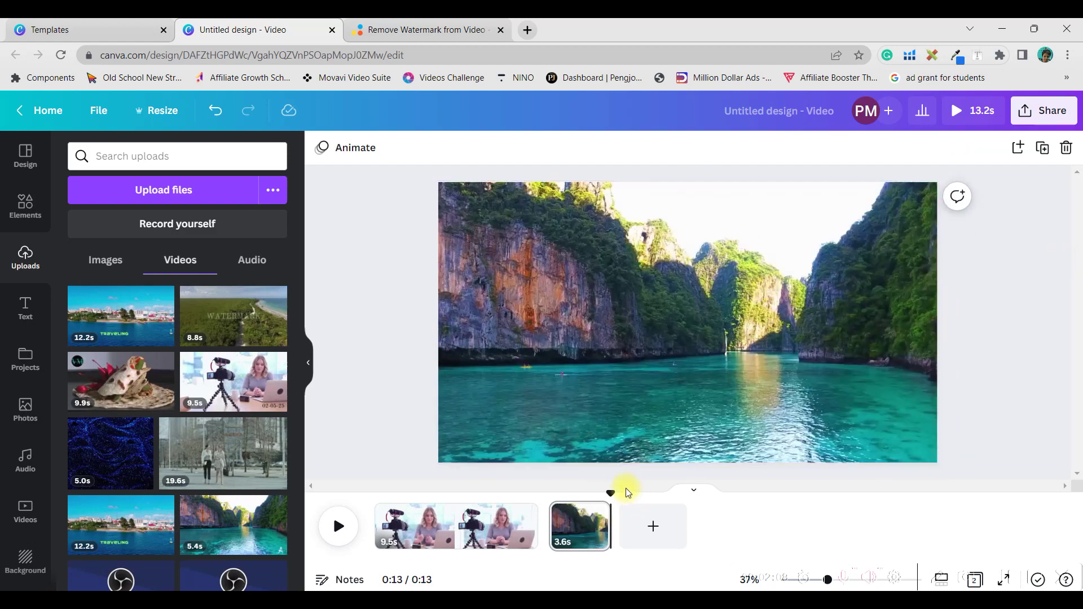
left_click_drag(610, 494, 548, 494)
left_click(323, 535)
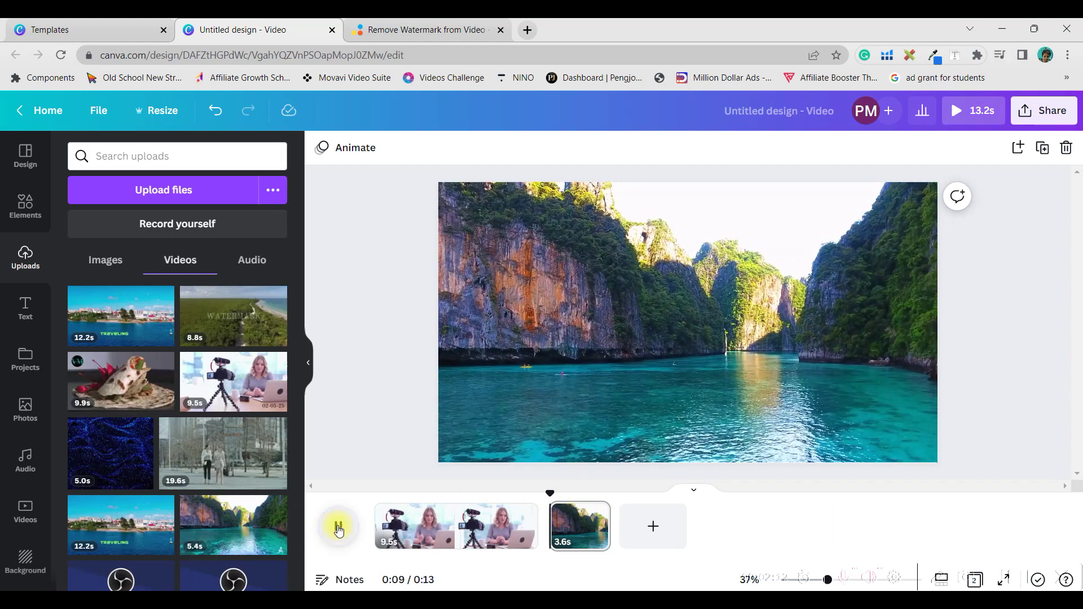
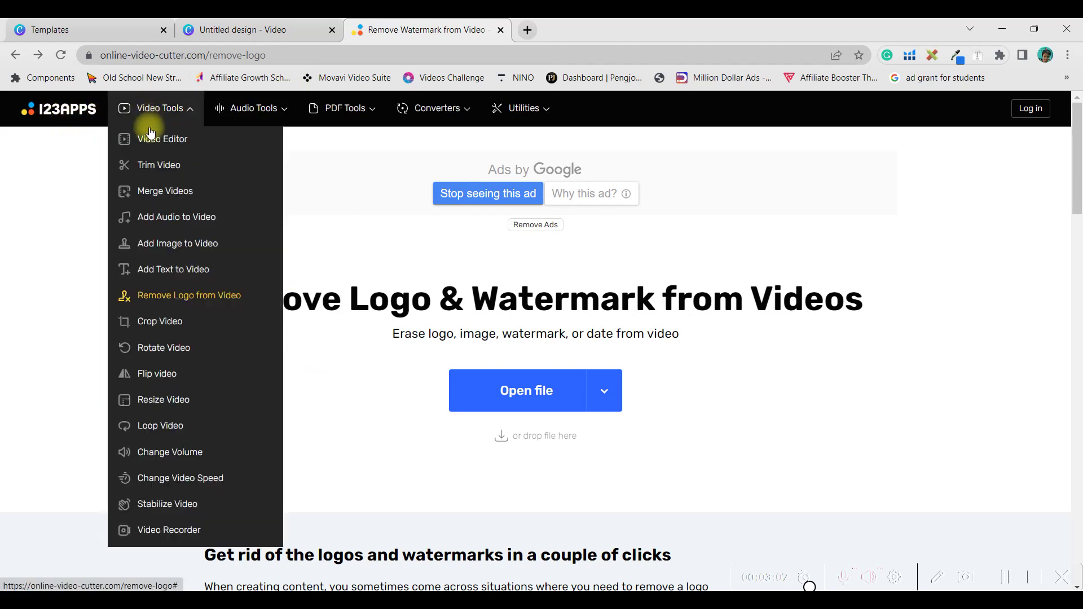
Step: Switch to the 123apps Remove Logo page and load WATERMARK DEMO.mp4 from the WATERMARK REMOVAL folder
mouse_move(145, 107)
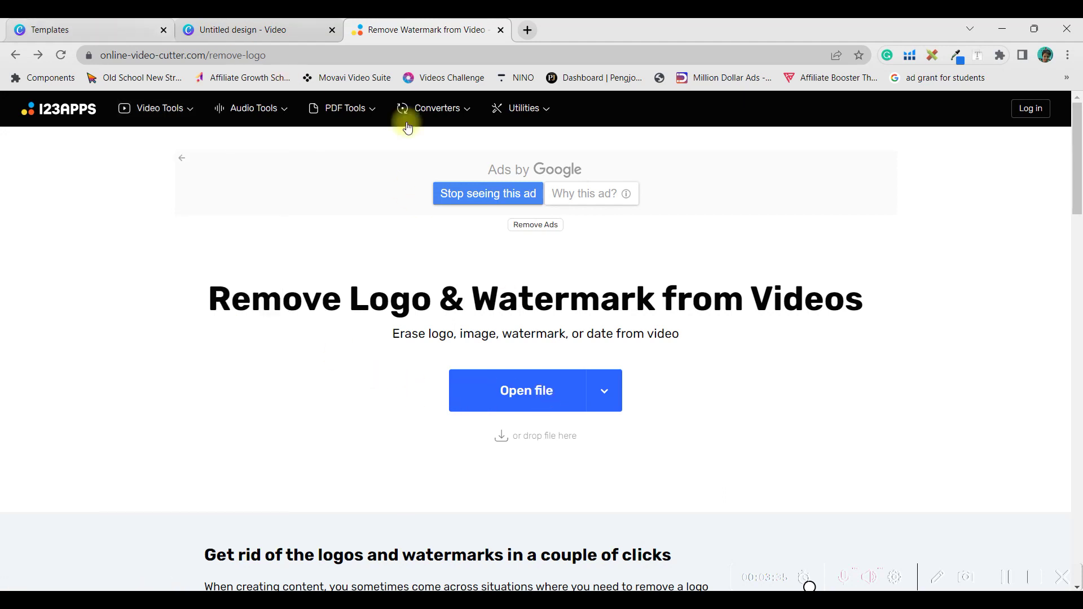
mouse_move(263, 108)
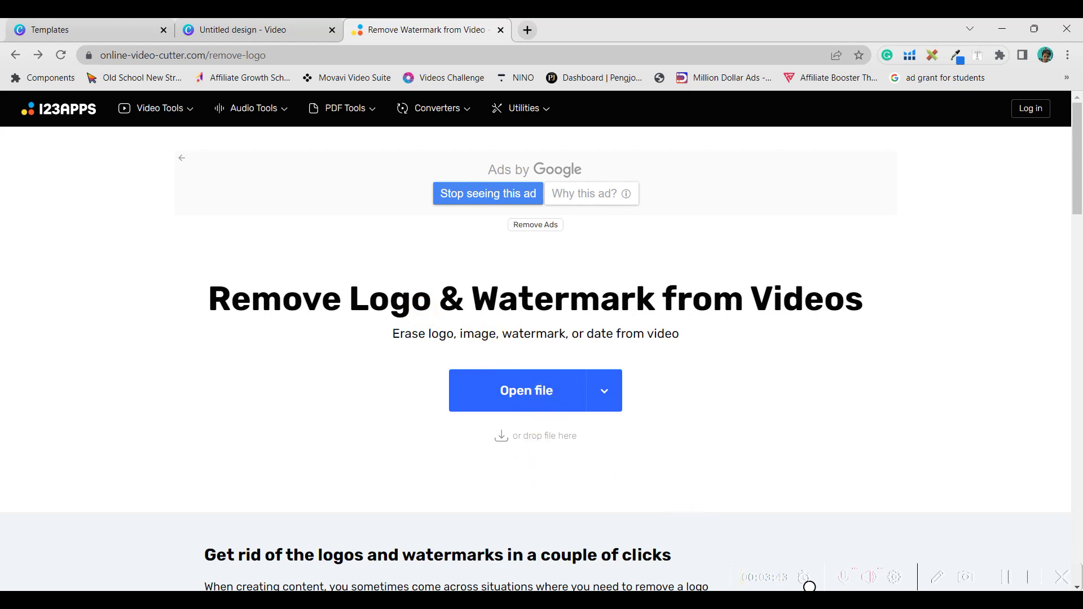
left_click(809, 587)
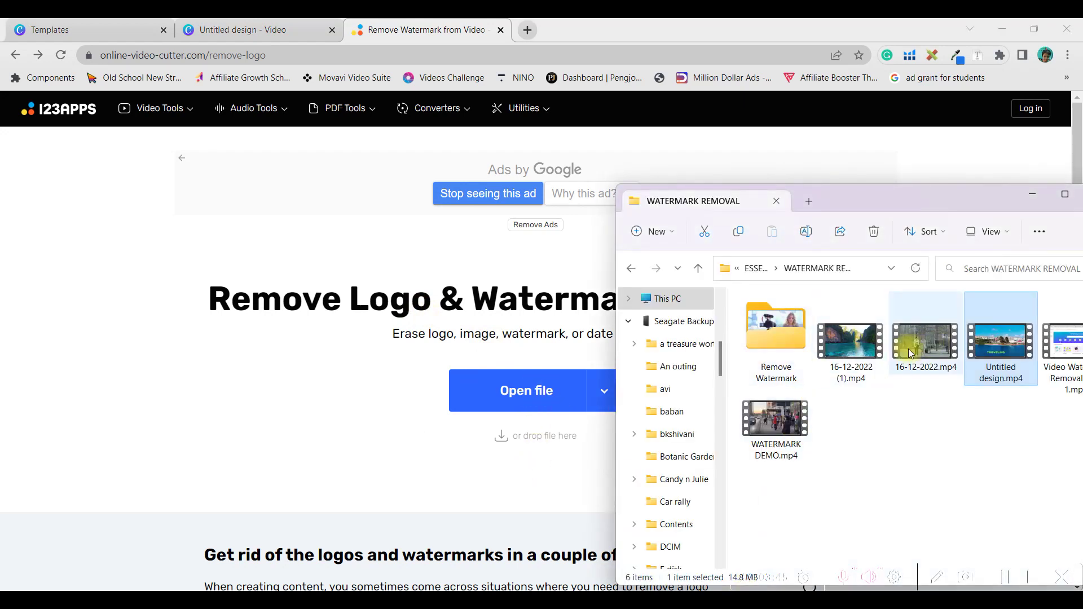
left_click(788, 456)
left_click_drag(786, 451, 477, 379)
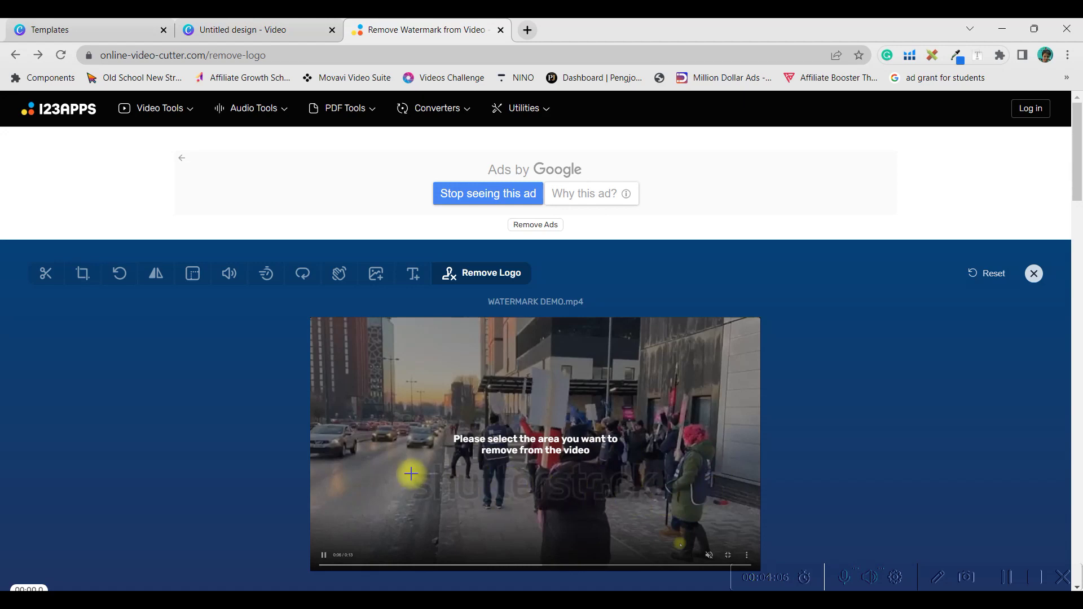
Step: Mark a removal area over the shutterstock watermark across the video and adjust its height to cover the text
mouse_move(412, 474)
left_mouse_down()
mouse_move(665, 498)
mouse_move(669, 509)
left_mouse_up()
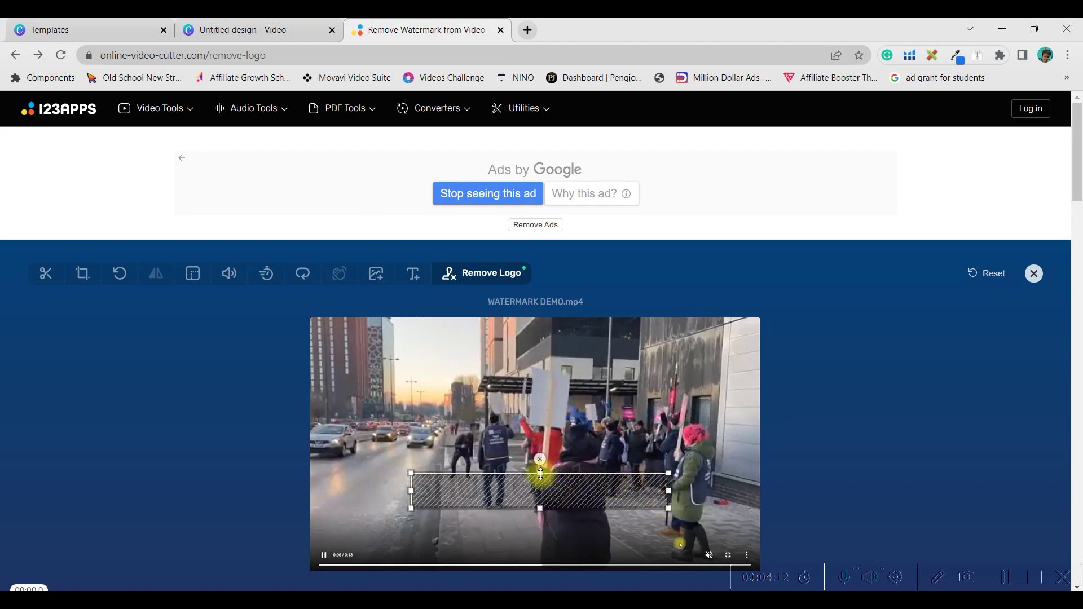
left_click_drag(540, 474, 538, 465)
left_click_drag(540, 509, 540, 507)
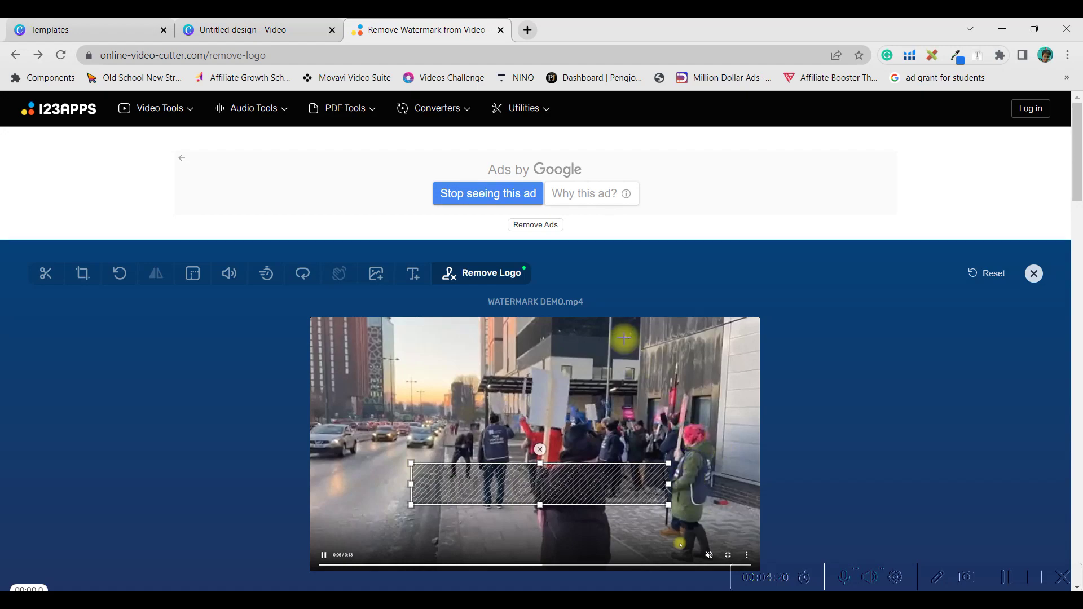
Step: Download the 5 s preview of the watermark removal and play it from the Downloads folder
left_click_drag(1077, 170, 1077, 254)
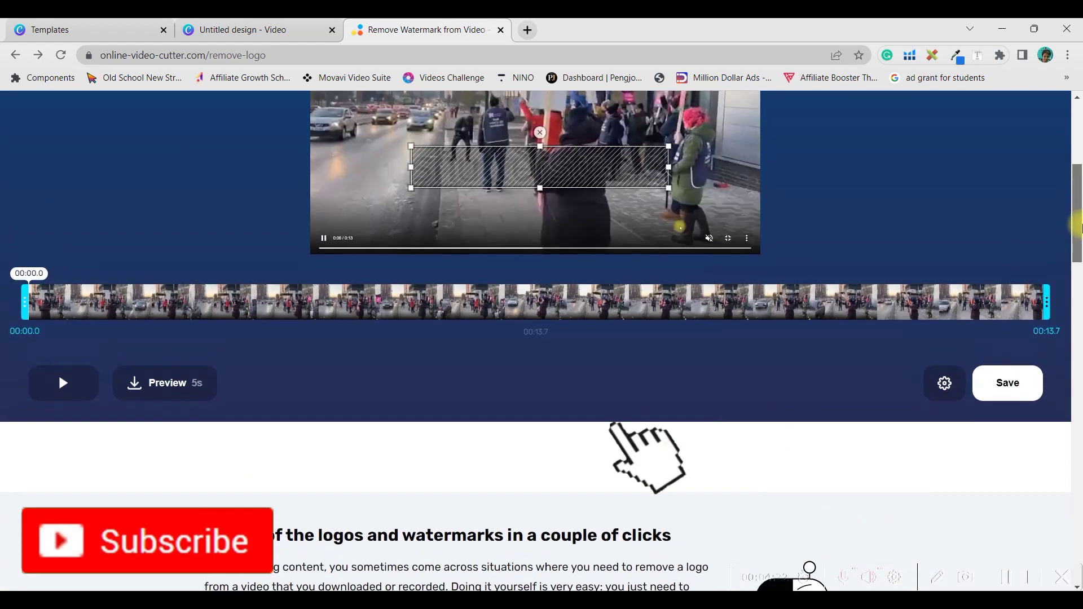
left_click(186, 383)
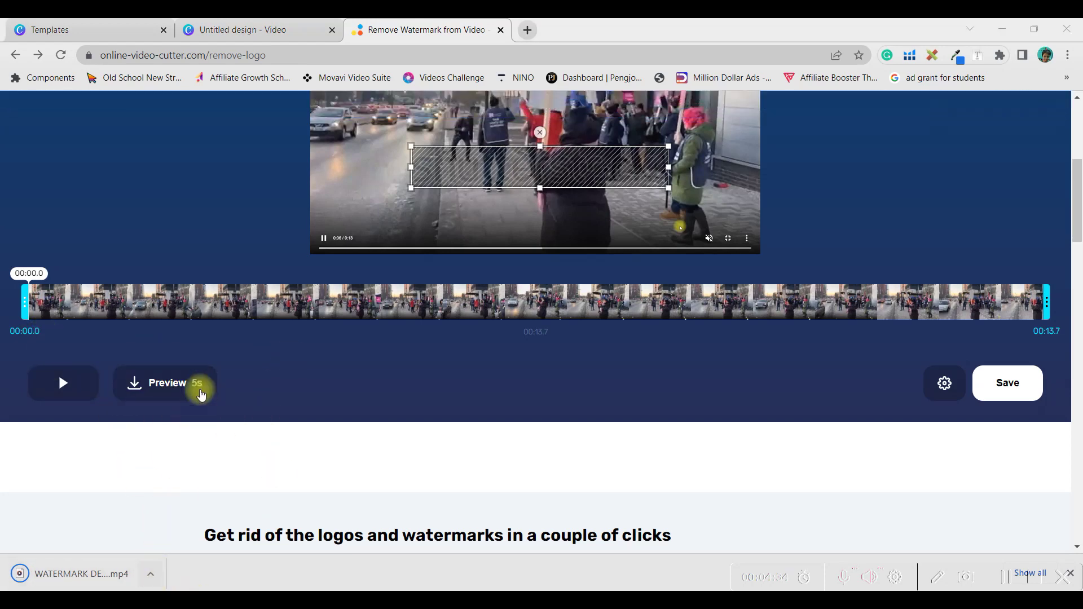
left_click(151, 573)
left_click(214, 519)
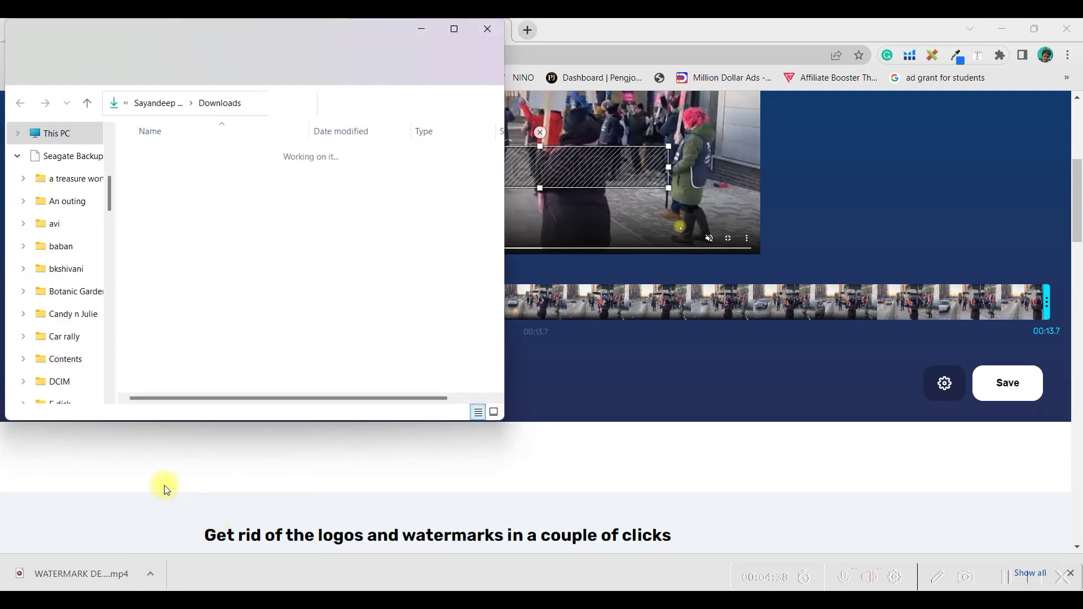
double_click(187, 221)
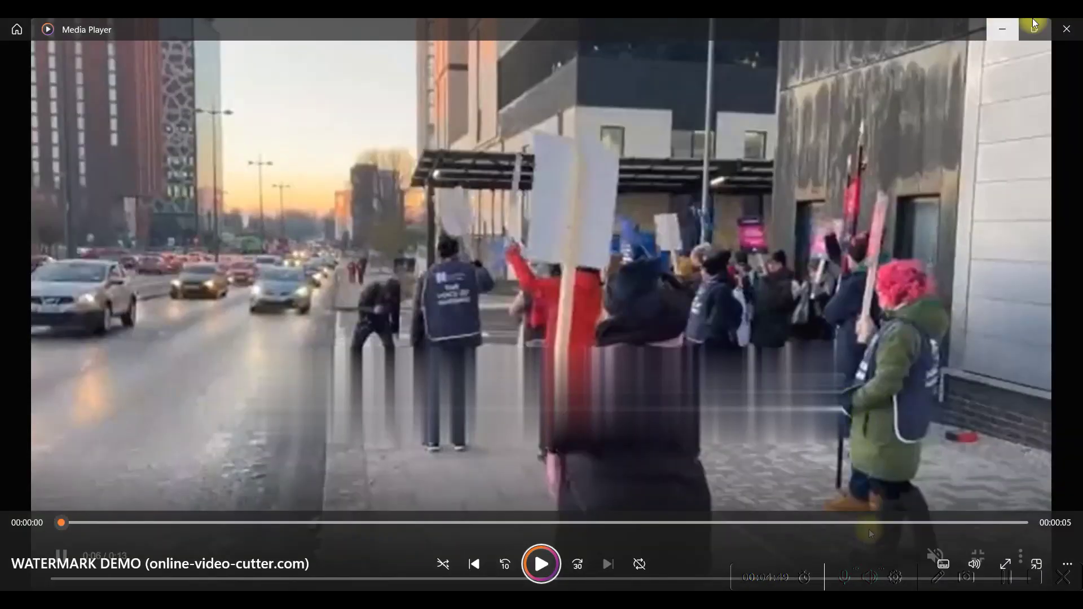
left_click(1001, 29)
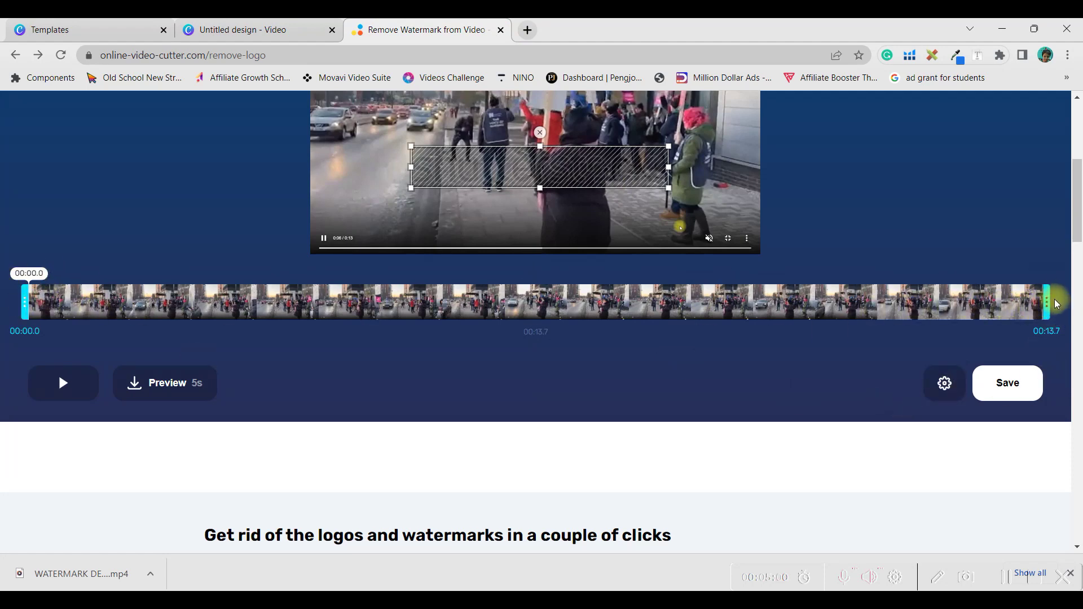
Step: Export the full WATERMARK DEMO.mp4 with the marked area removed and save it to the downloads folder
left_click(1018, 389)
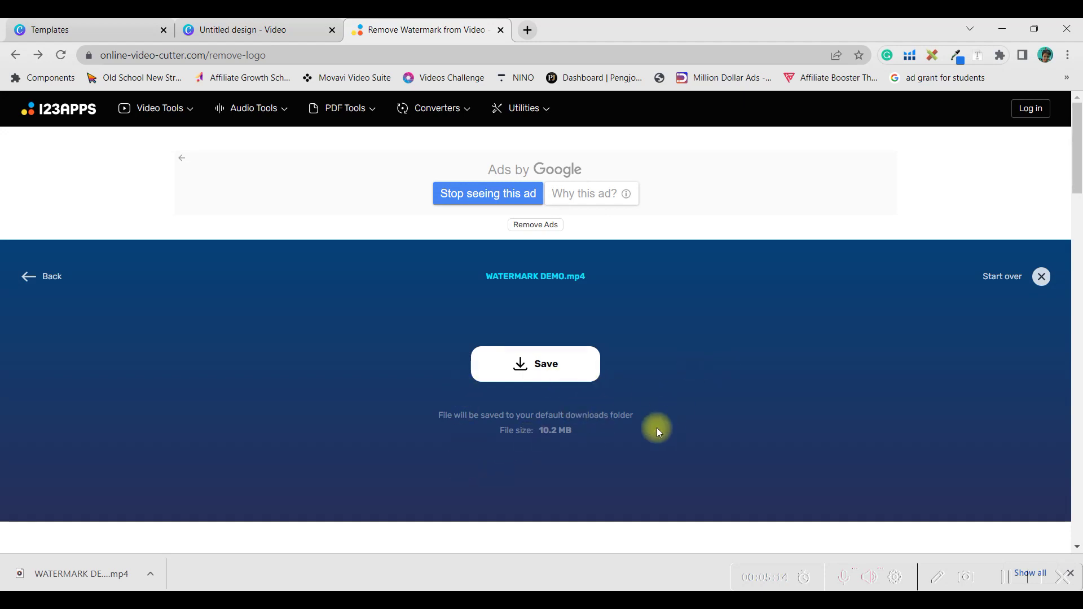
left_click(537, 370)
left_click(550, 354)
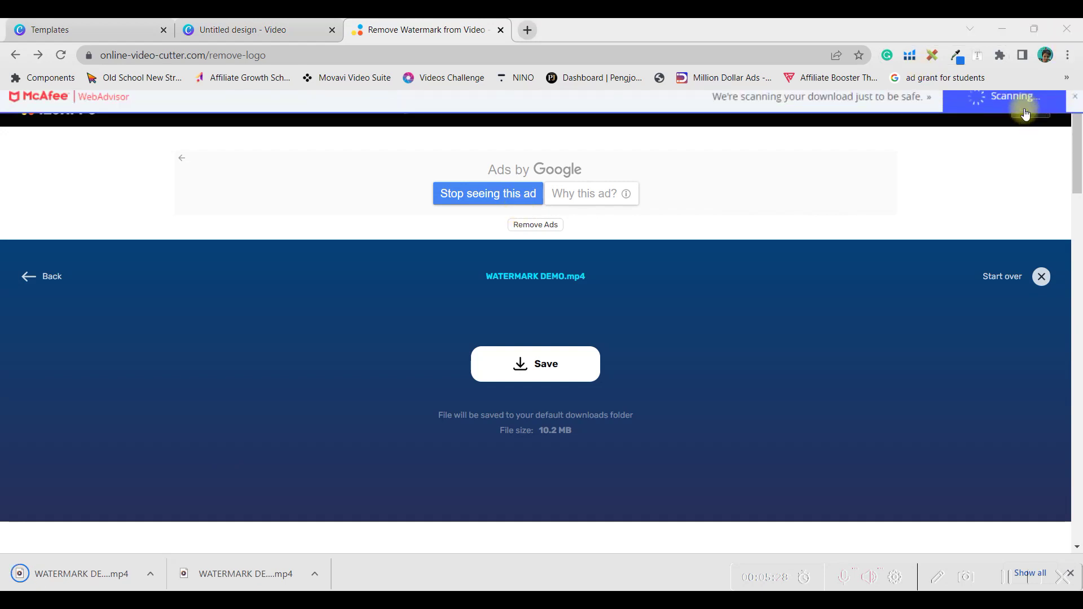
left_click(149, 573)
left_click(505, 47)
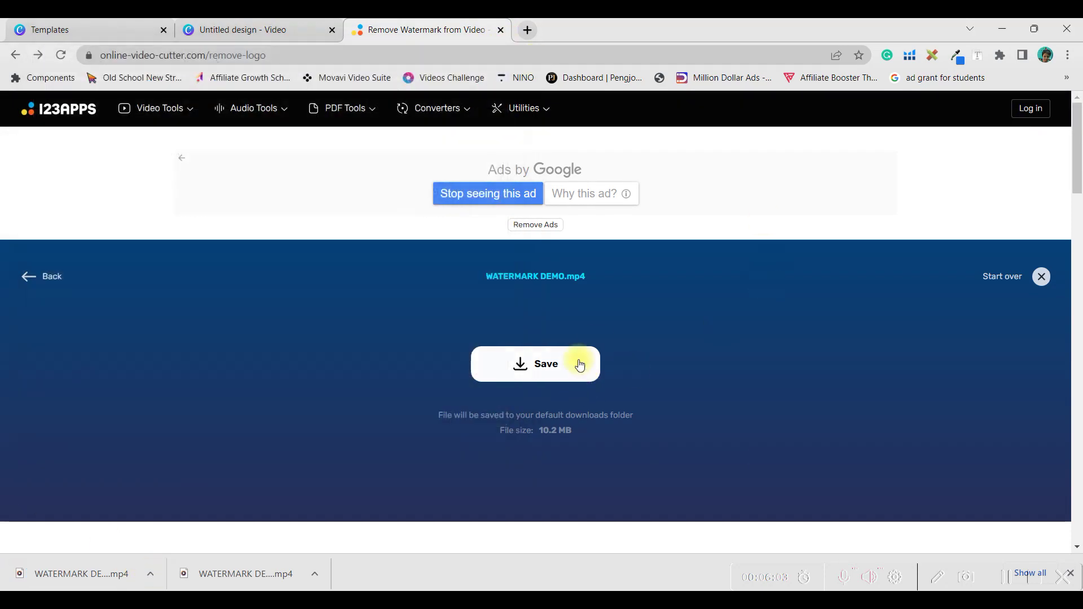
Step: Read through the page's instructions on how to remove a watermark from a video
scroll(575, 370, "down", 4)
scroll(640, 416, "down", 8)
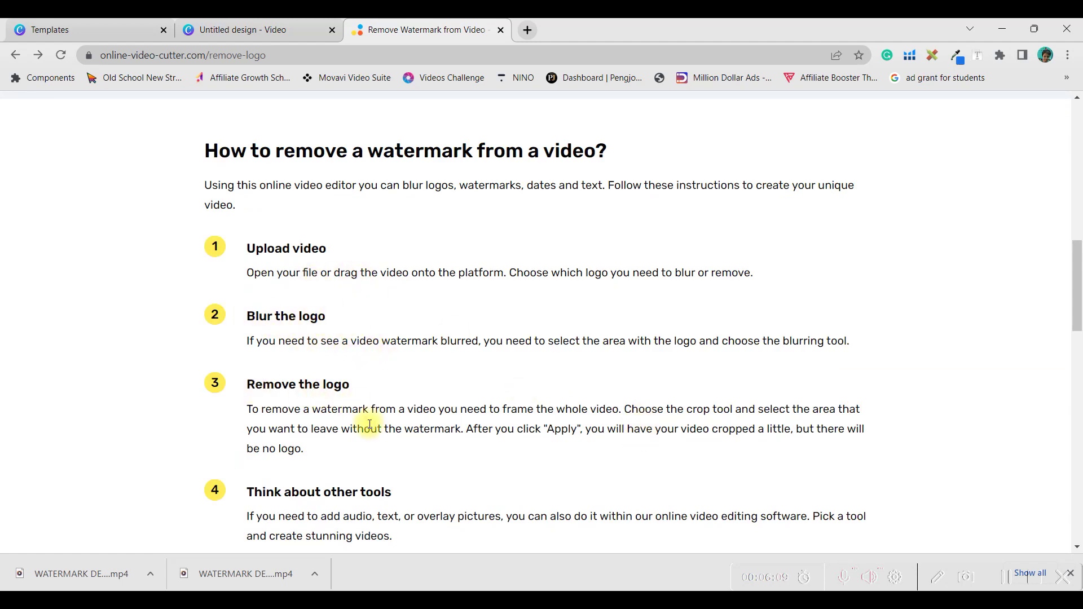
scroll(282, 421, "down", 3)
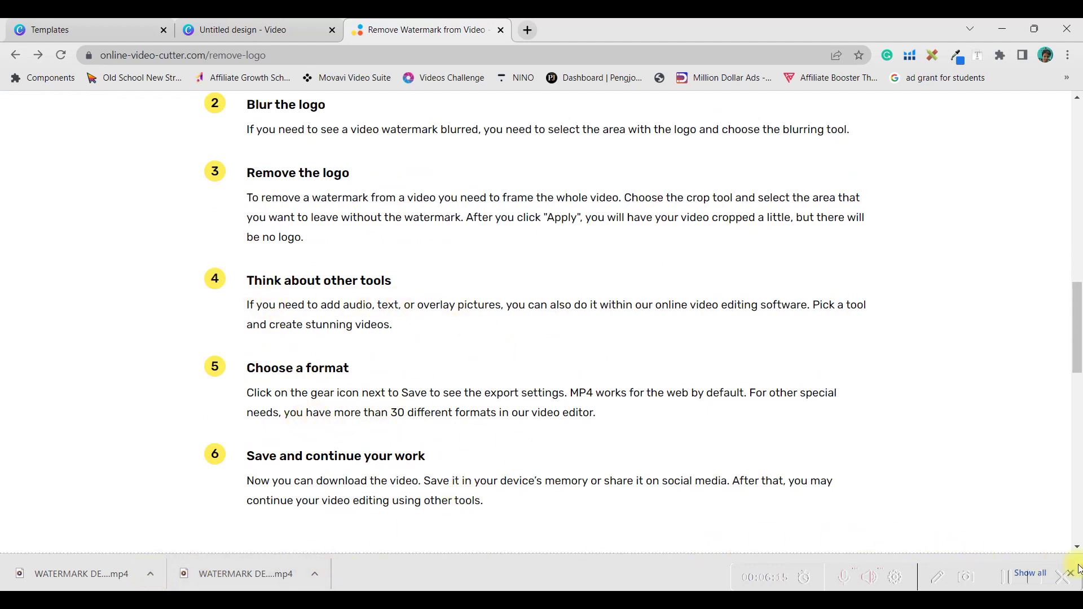
scroll(333, 252, "up", 15)
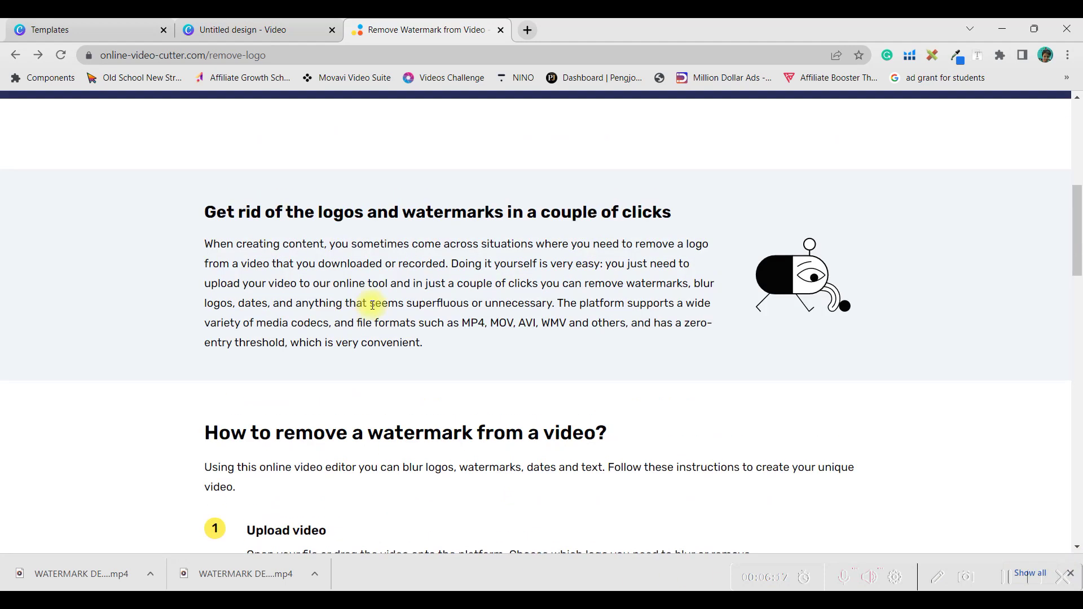